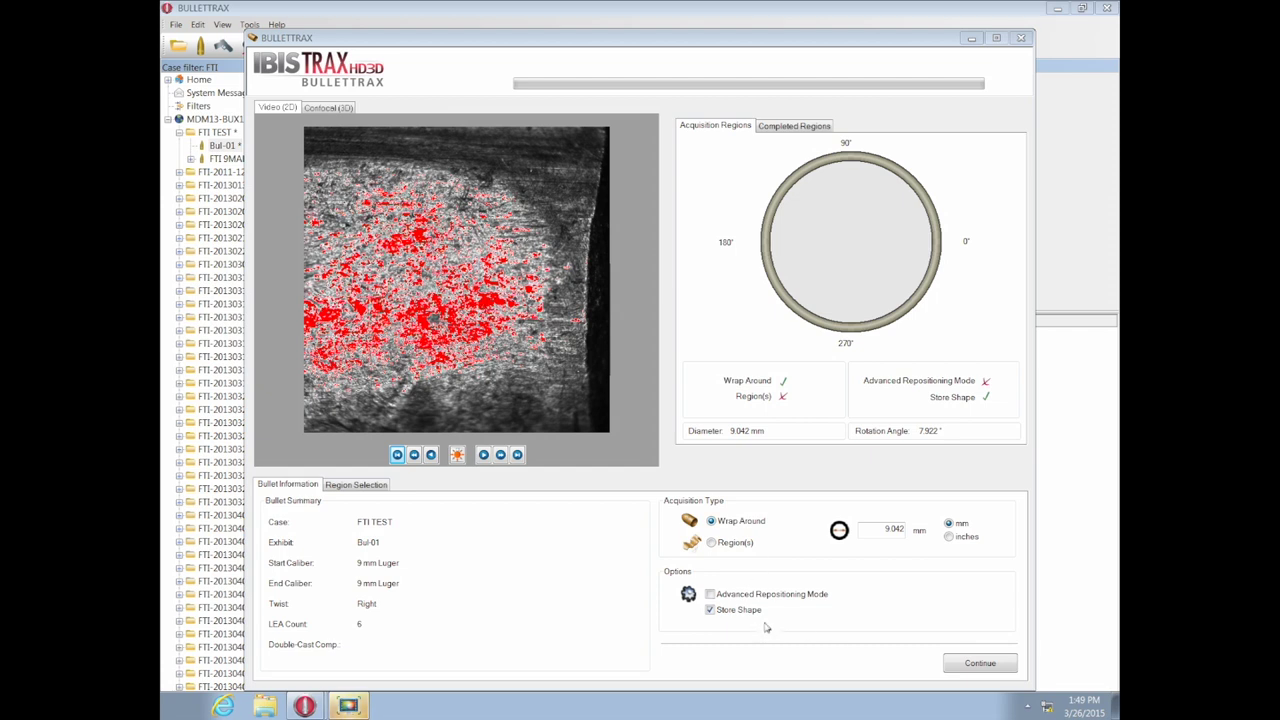
Continue the wrap-around acquisition of Bul-01, rotate the bullet to the start of the acquisition region and validate the start position.
left_click(970, 667)
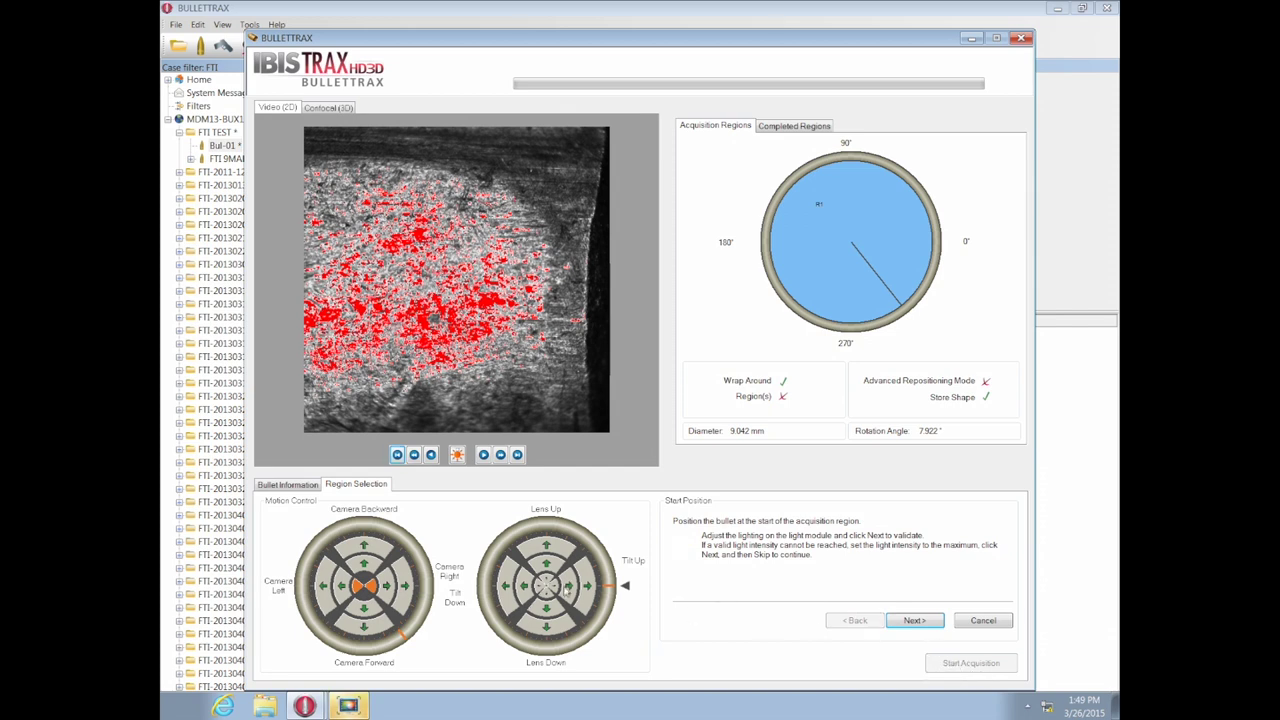
left_click(405, 638)
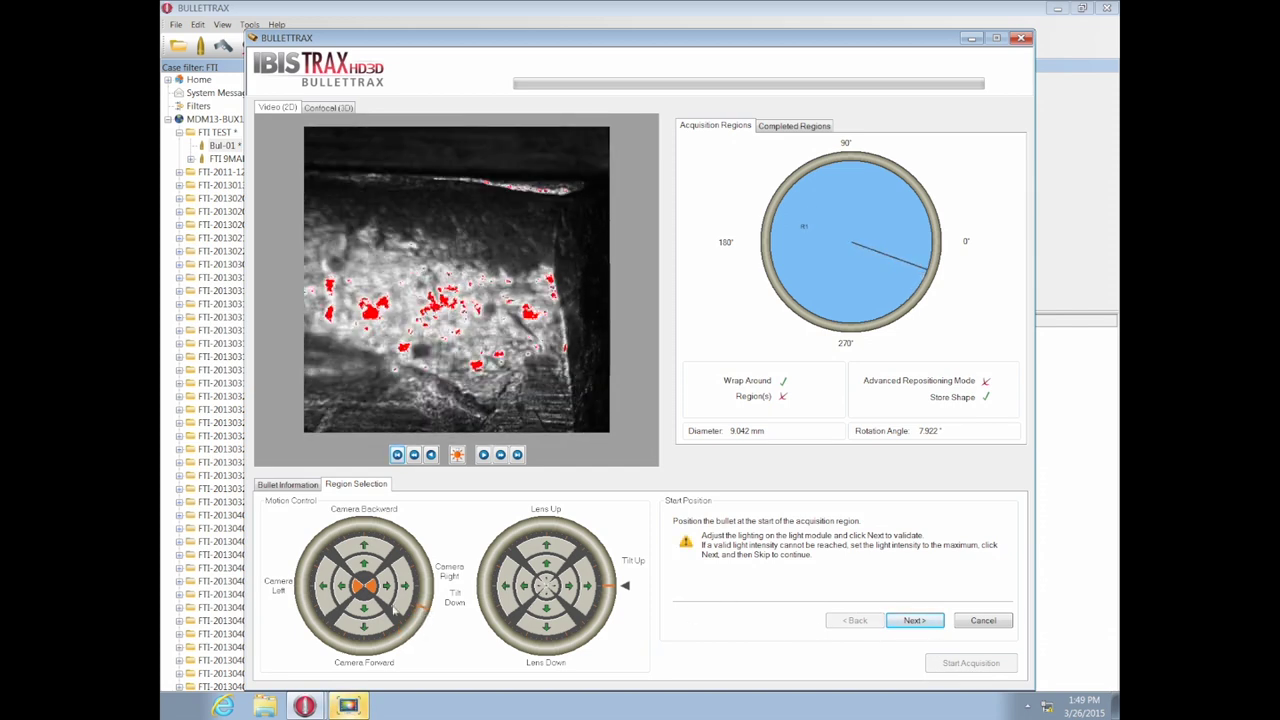
mouse_move(428, 617)
left_mouse_down()
mouse_move(431, 573)
mouse_move(398, 526)
mouse_move(348, 523)
mouse_move(314, 553)
mouse_move(318, 610)
mouse_move(359, 647)
mouse_move(398, 638)
mouse_move(419, 599)
left_mouse_up()
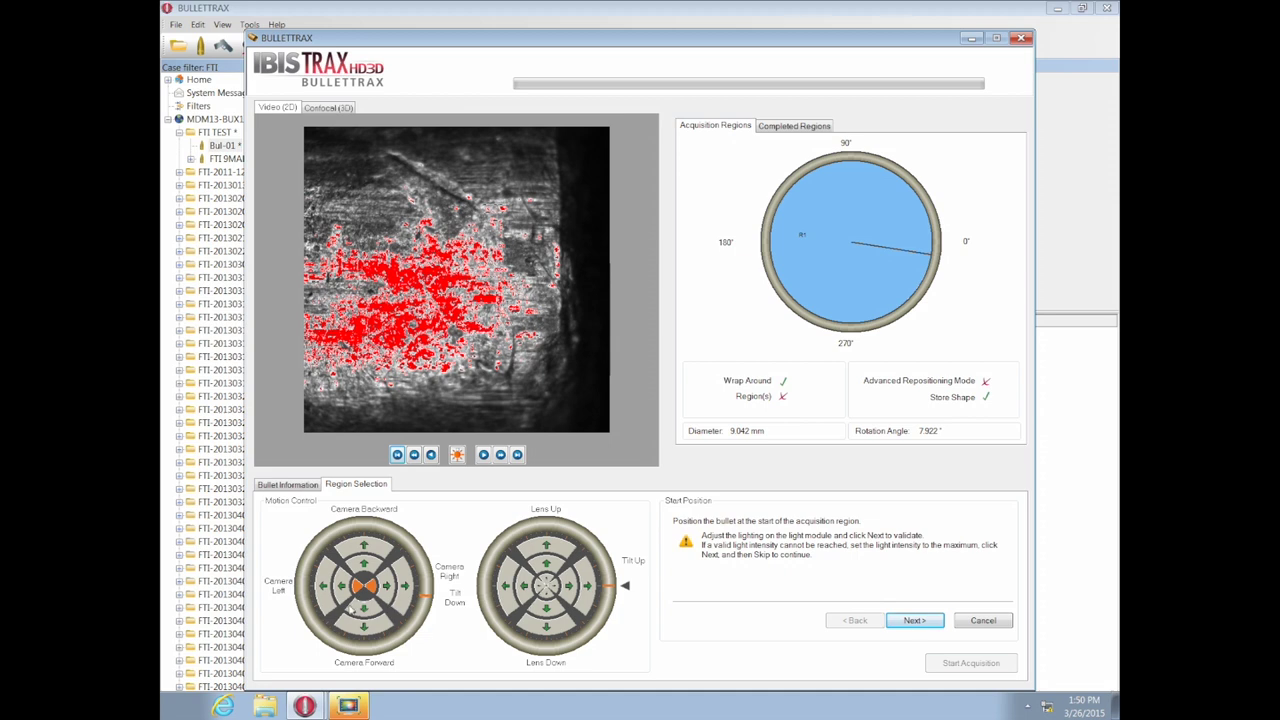
left_click(915, 621)
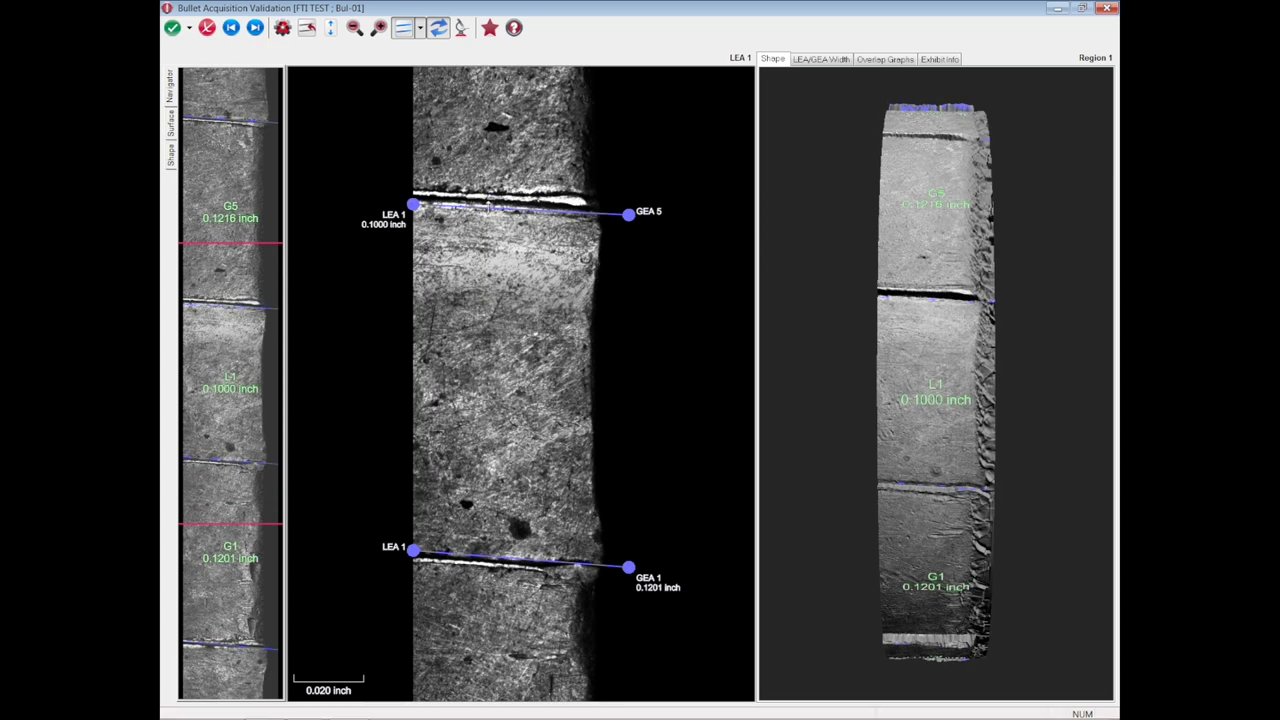
Adjust the boundary lines at both edges of LEA 1 so they follow the land's shoulders.
left_click_drag(490, 203, 628, 214)
scroll(533, 525, "down", 3)
left_click_drag(413, 475, 413, 477)
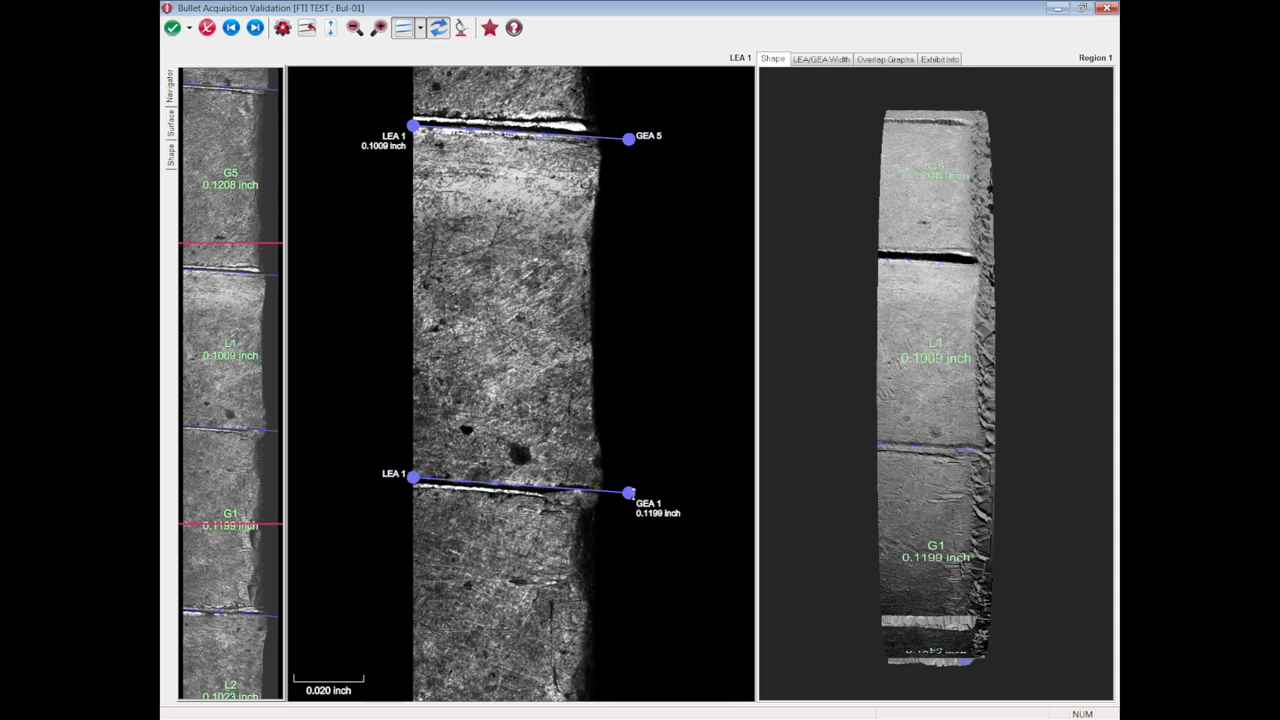
left_click_drag(628, 492, 628, 494)
Adjust the boundary lines at both edges of LEA 2 so they follow the land's shoulders.
scroll(548, 563, "down", 5)
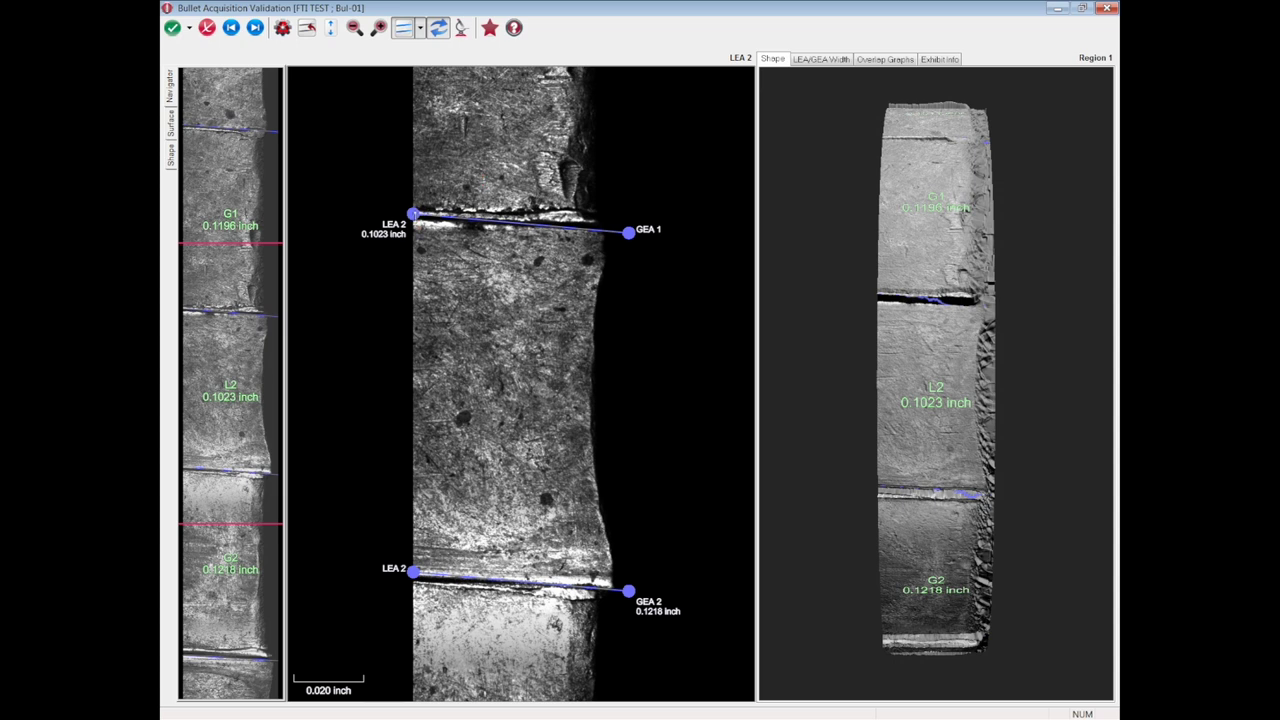
left_click_drag(413, 214, 413, 217)
scroll(413, 217, "down", 1)
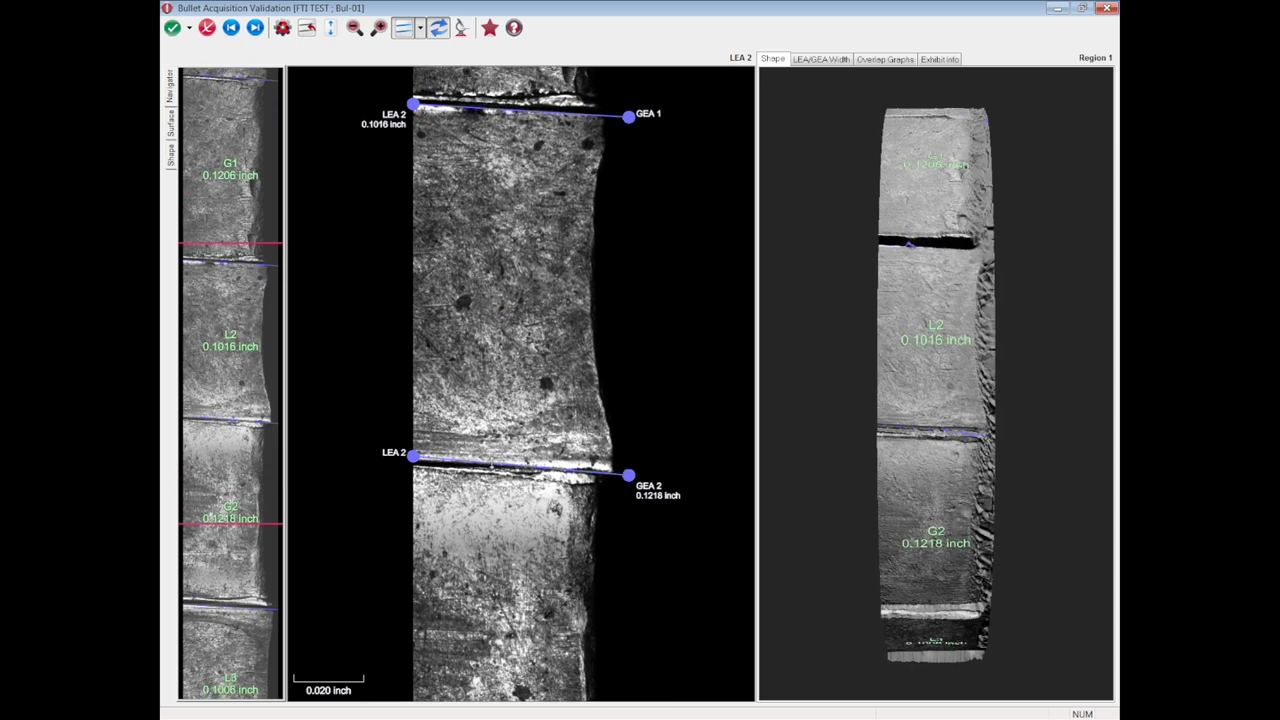
left_click_drag(413, 456, 413, 459)
Review the remaining land boundaries and the LEA/GEA widths, and accept the Bul-01 acquisition.
scroll(628, 479, "down", 8)
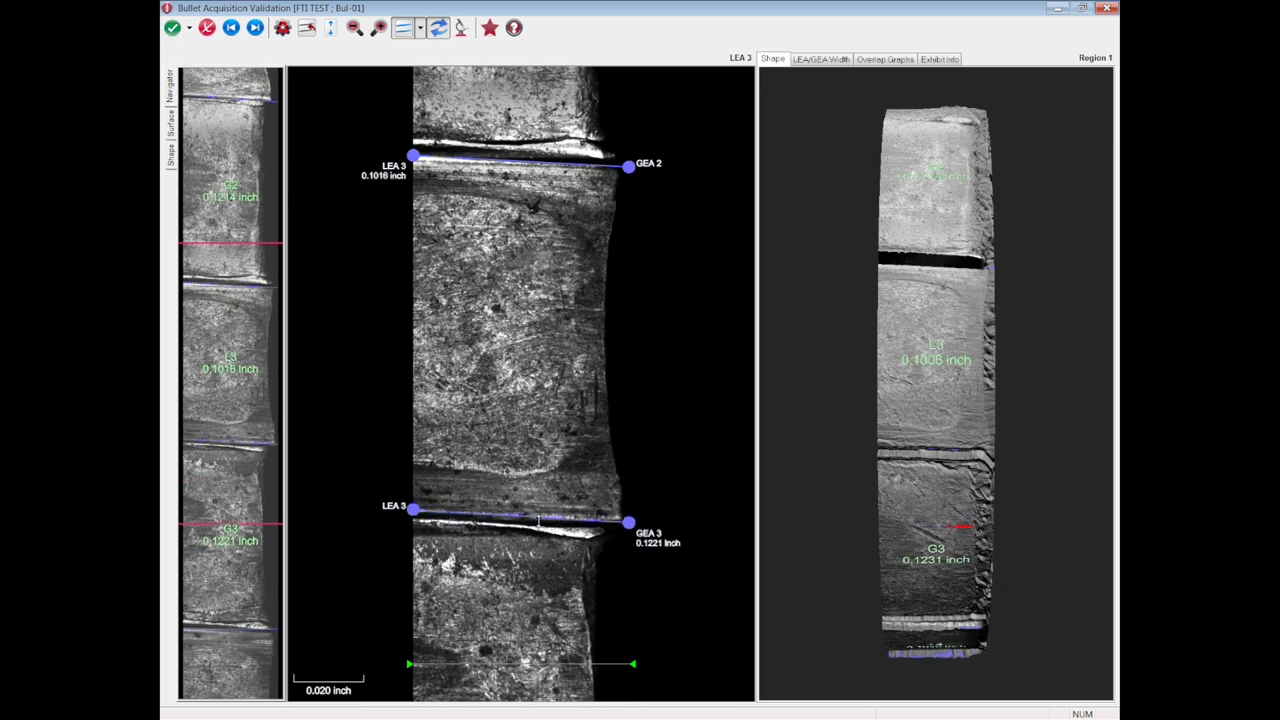
scroll(513, 489, "down", 4)
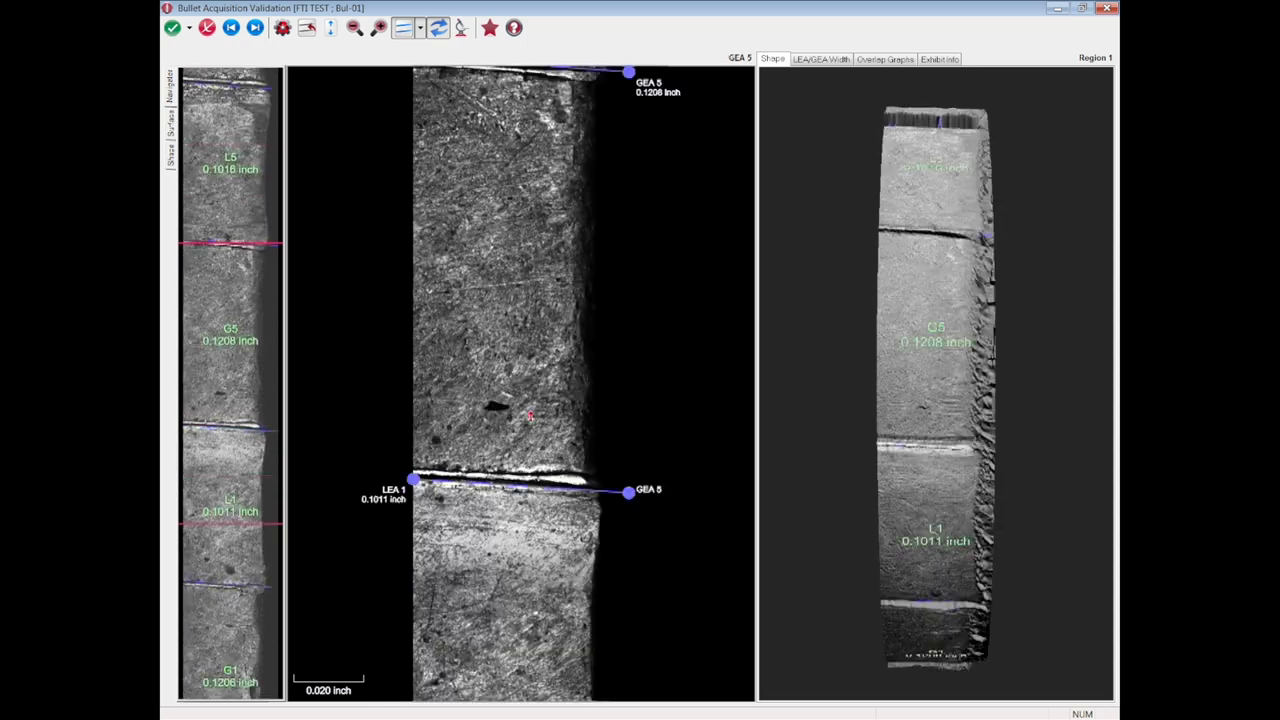
left_click(813, 60)
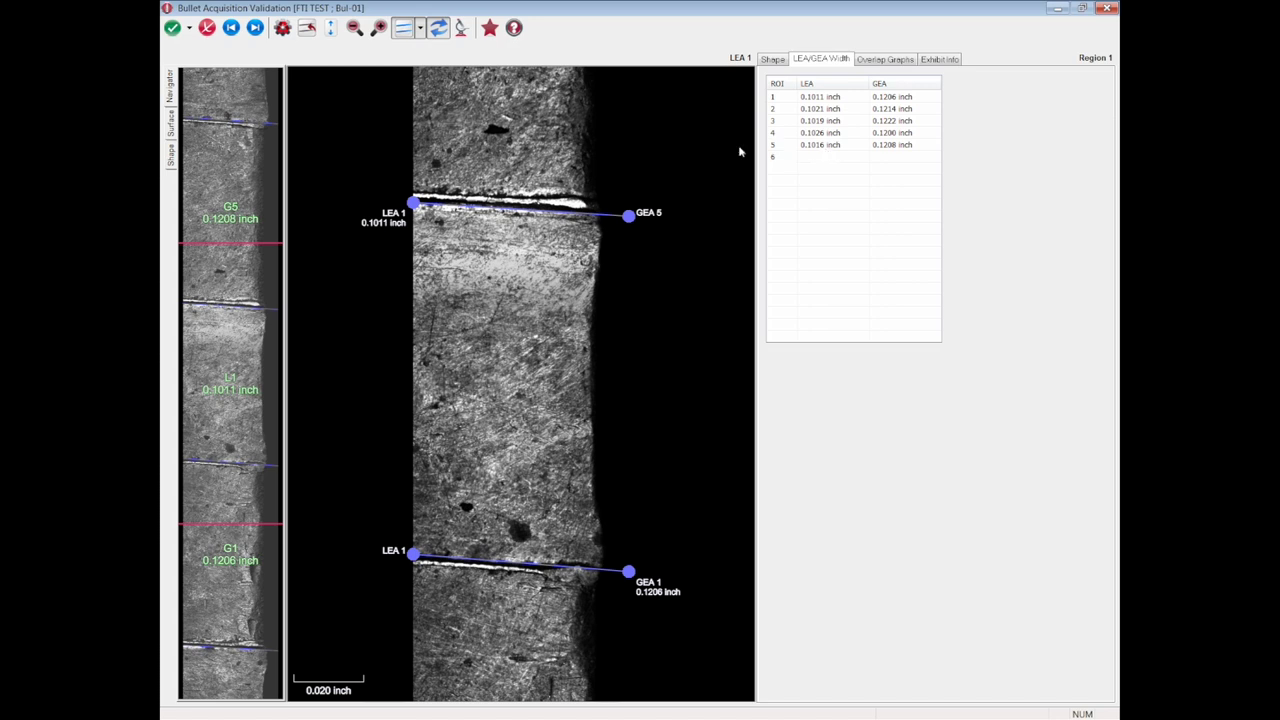
left_click(173, 30)
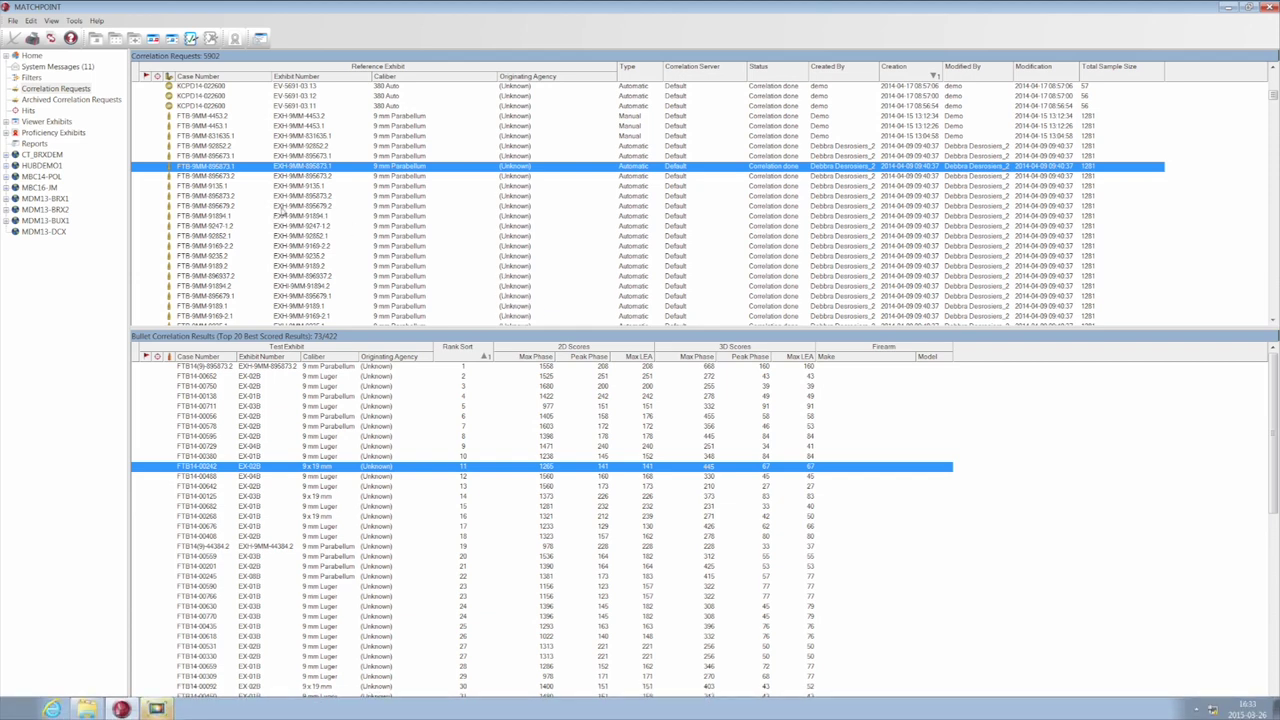
Select the correlation request for exhibit EXH-9MM-895873.2 in MATCHPOINT and open its top-ranked result in the side-by-side viewer.
left_click(256, 197)
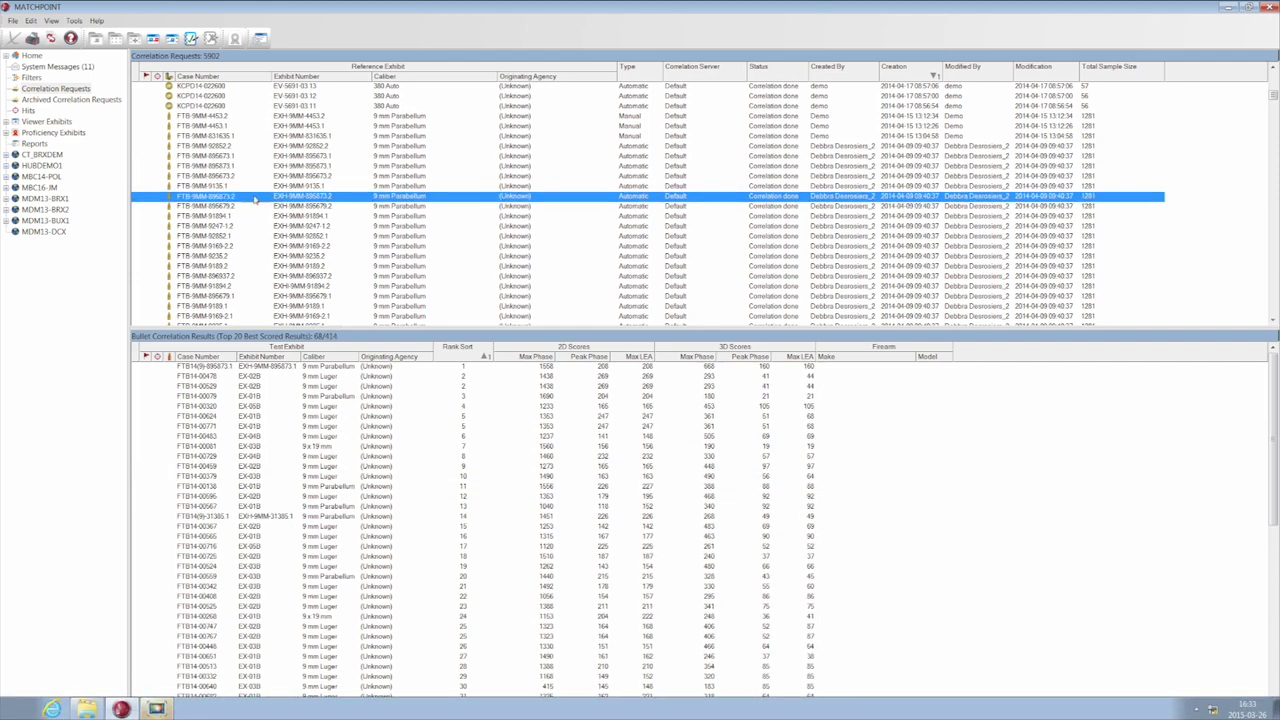
left_click(702, 370)
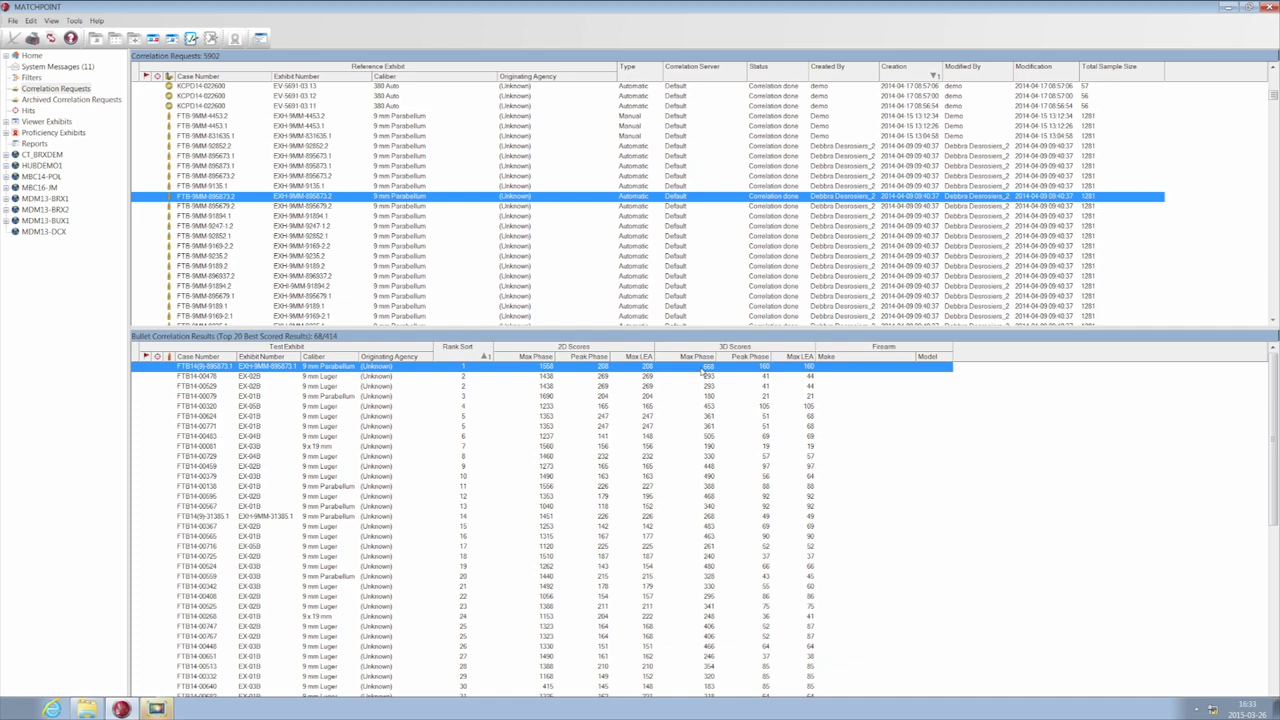
double_click(705, 372)
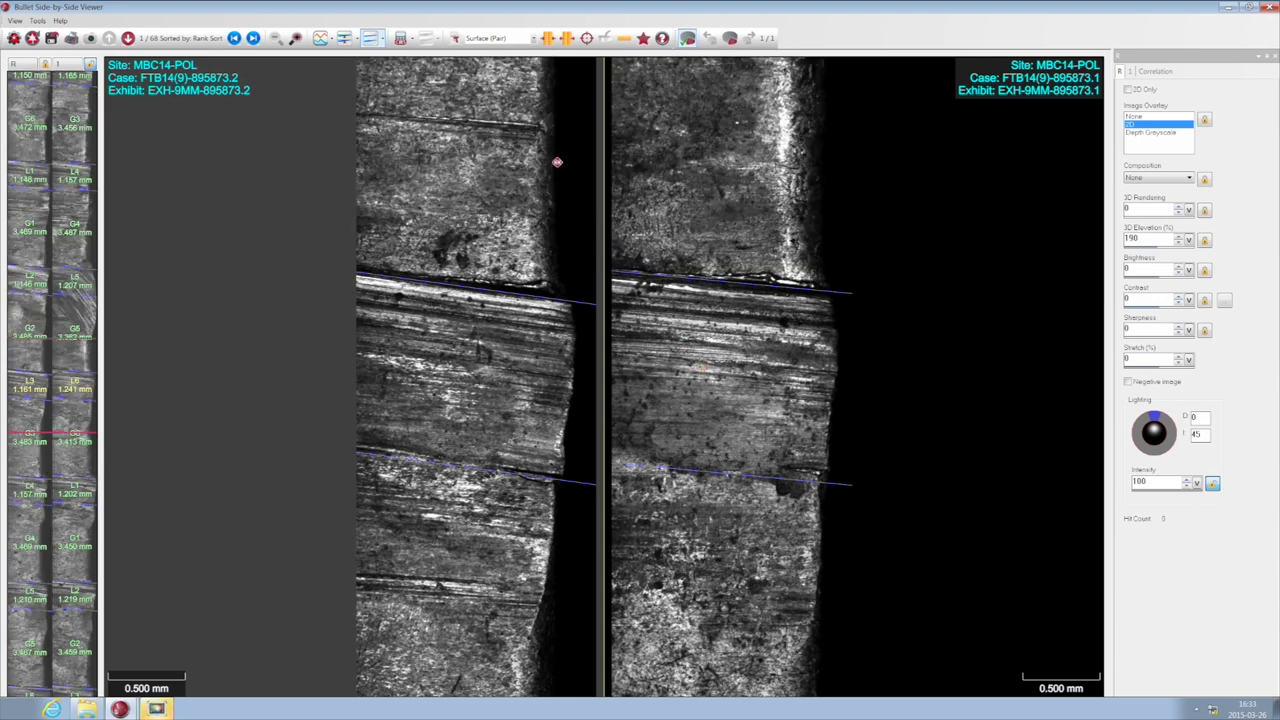
Switch the comparison to Shape (Pair) with the Depth Grayscale overlay and set the 3D elevation to 5.
left_click(532, 38)
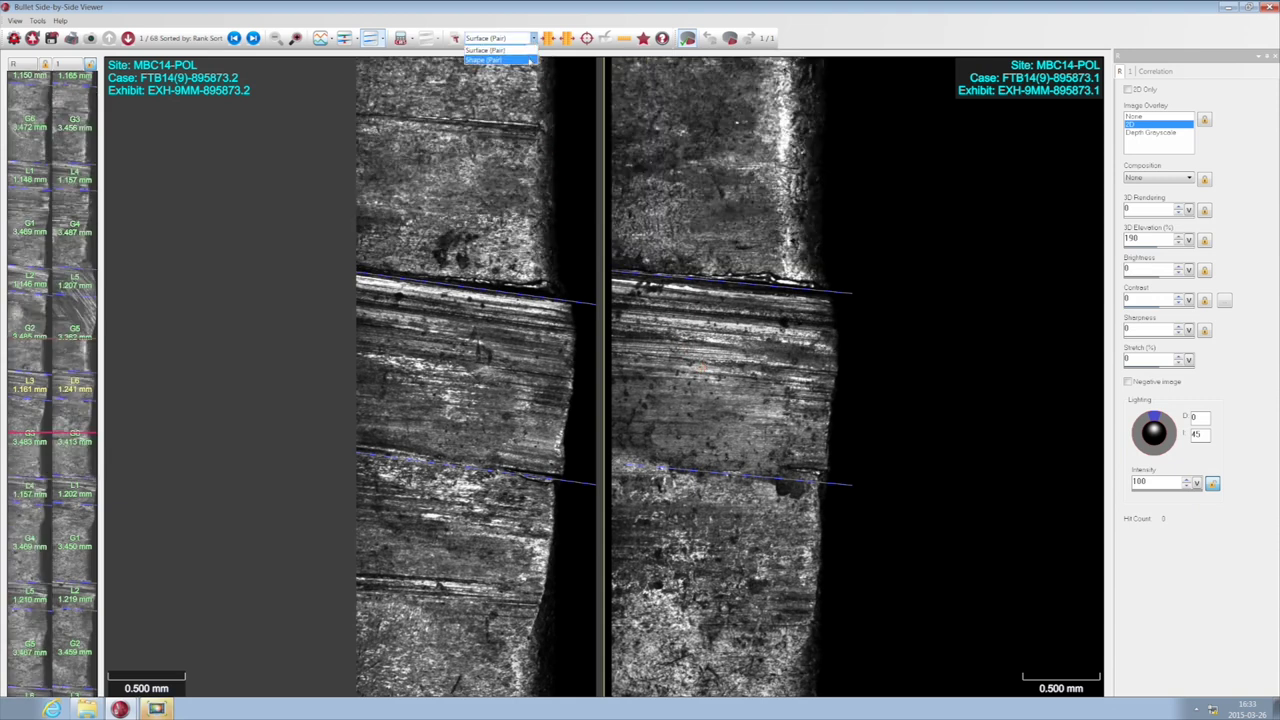
left_click(500, 57)
left_click(1150, 117)
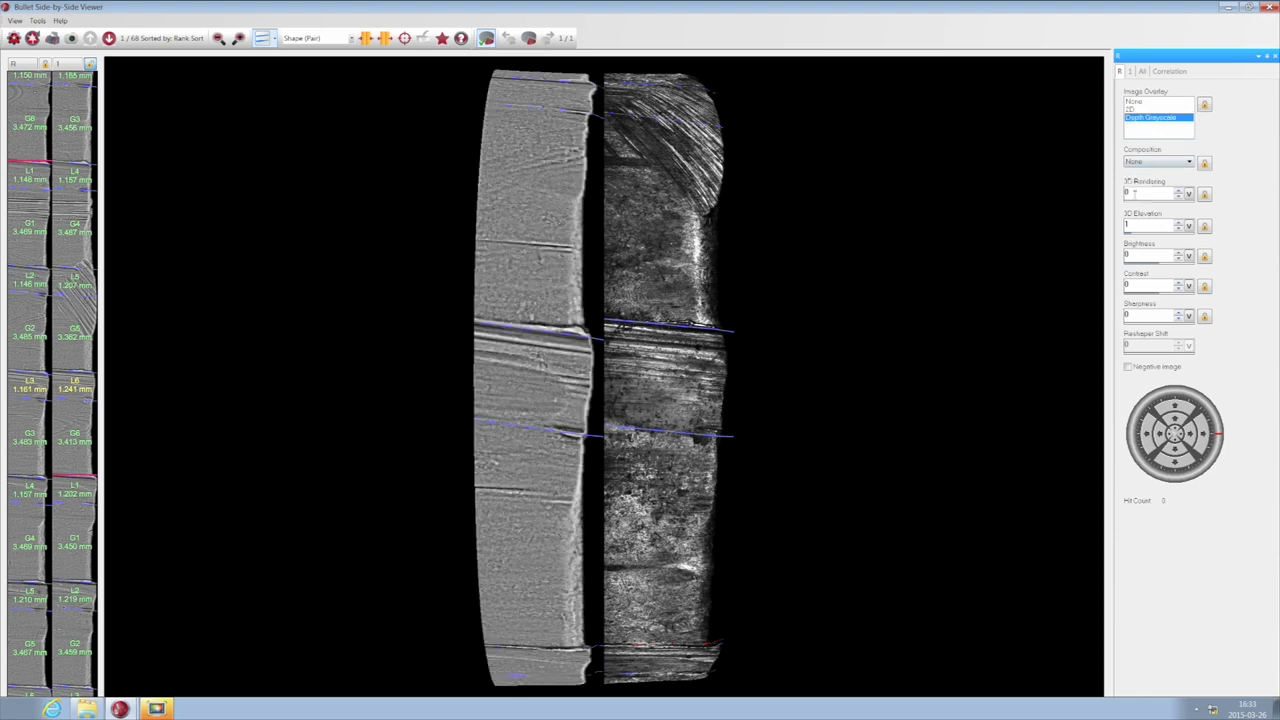
left_click(1178, 223)
left_click(1178, 223)
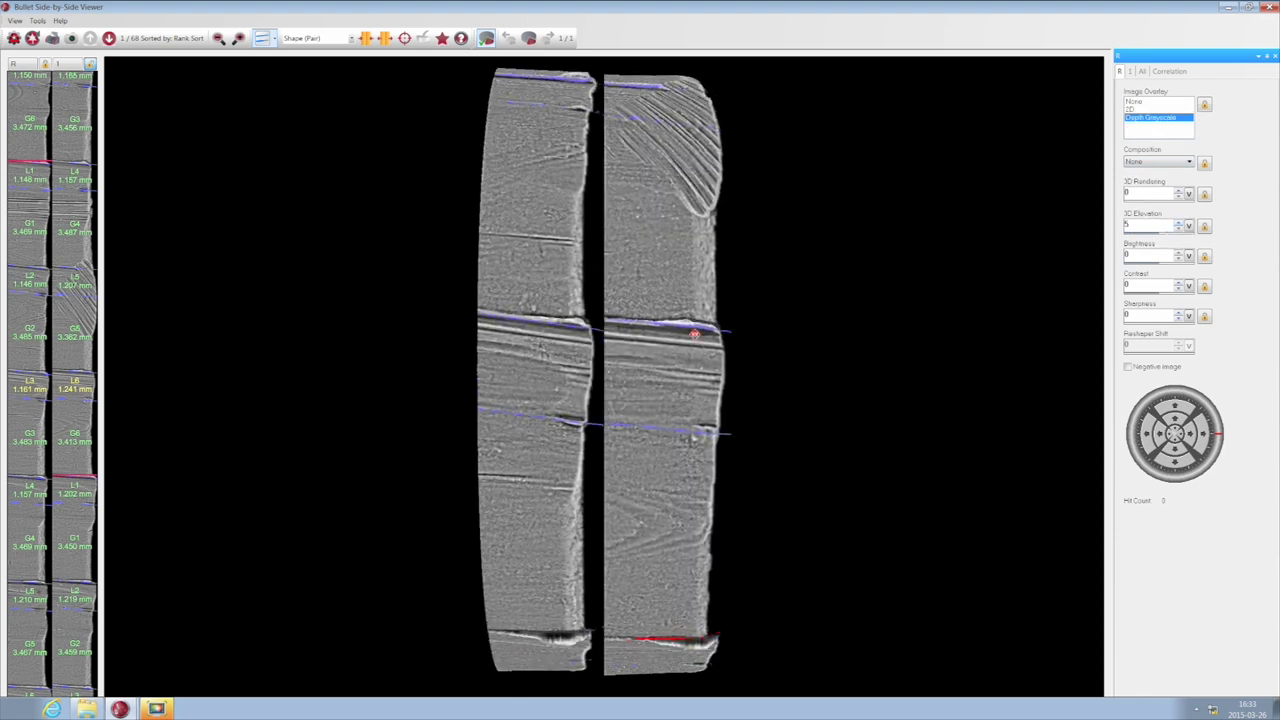
Merge the two bullet shapes at a hairline by reducing its offset and shifting its position to compare the matching striations.
left_click_drag(543, 449, 514, 455)
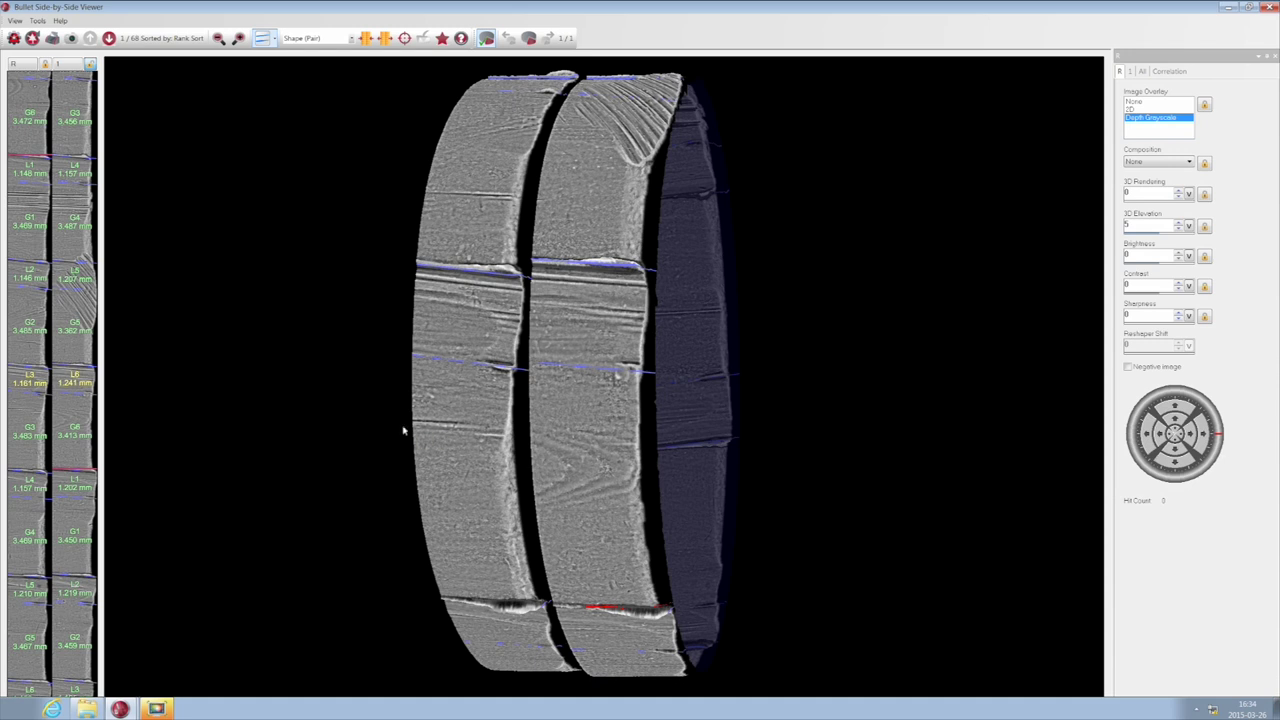
left_click_drag(426, 441, 482, 466)
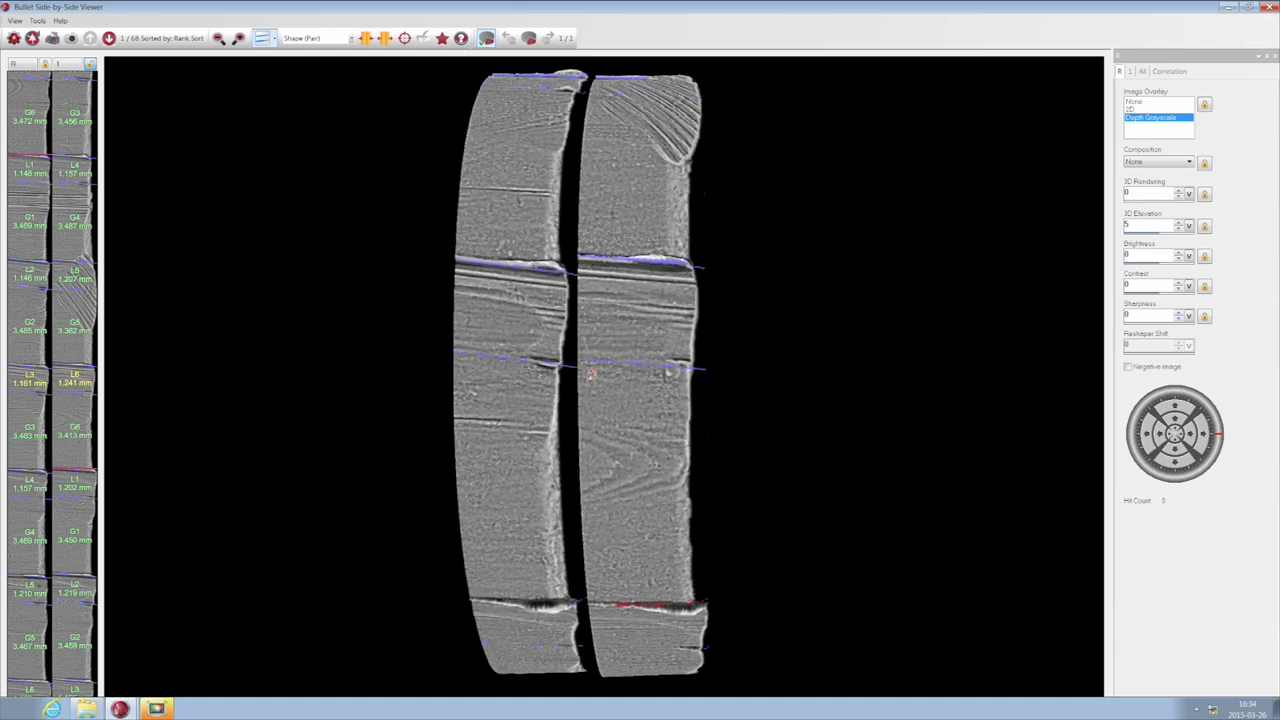
double_click(1143, 72)
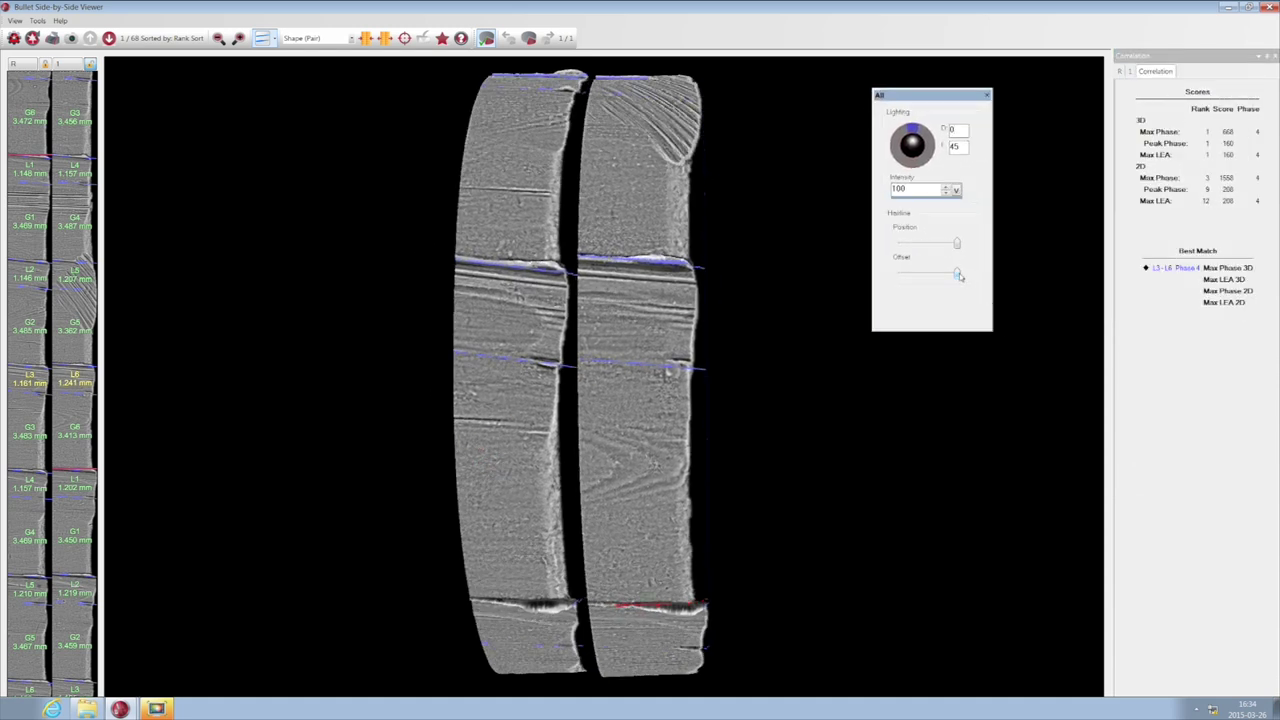
mouse_move(959, 273)
left_mouse_down()
mouse_move(906, 273)
mouse_move(946, 250)
left_mouse_up()
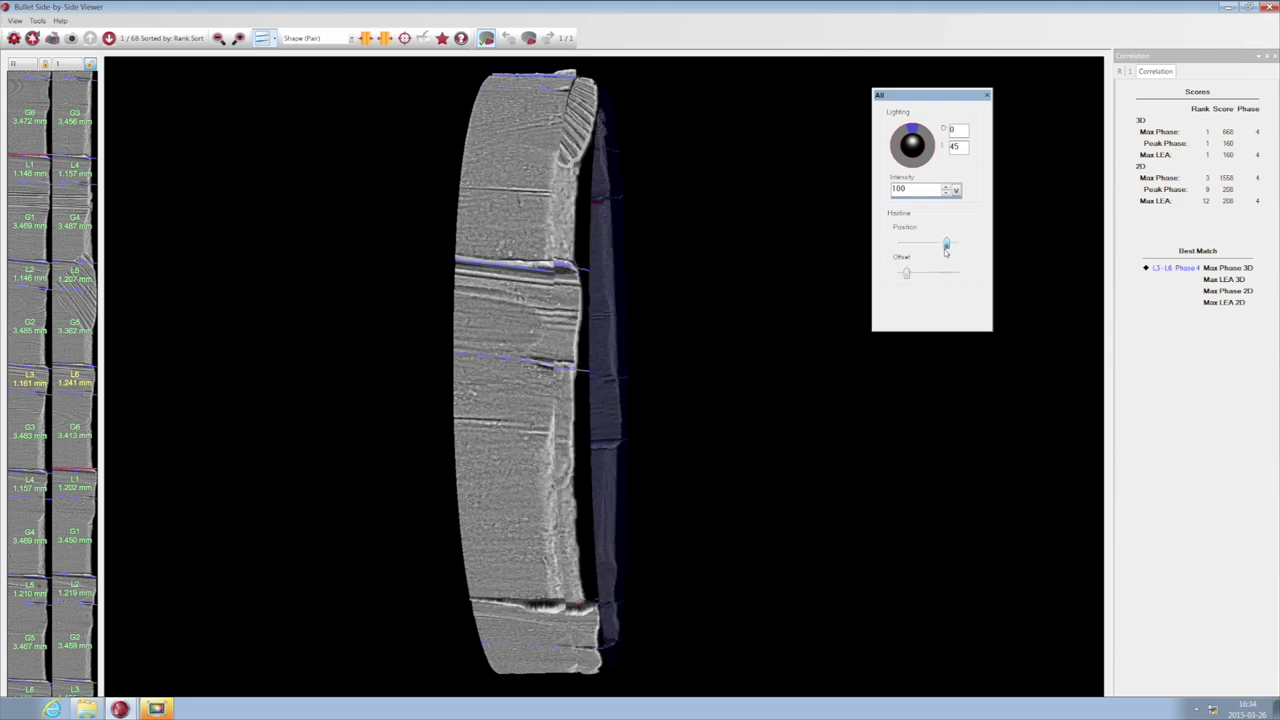
left_click(238, 38)
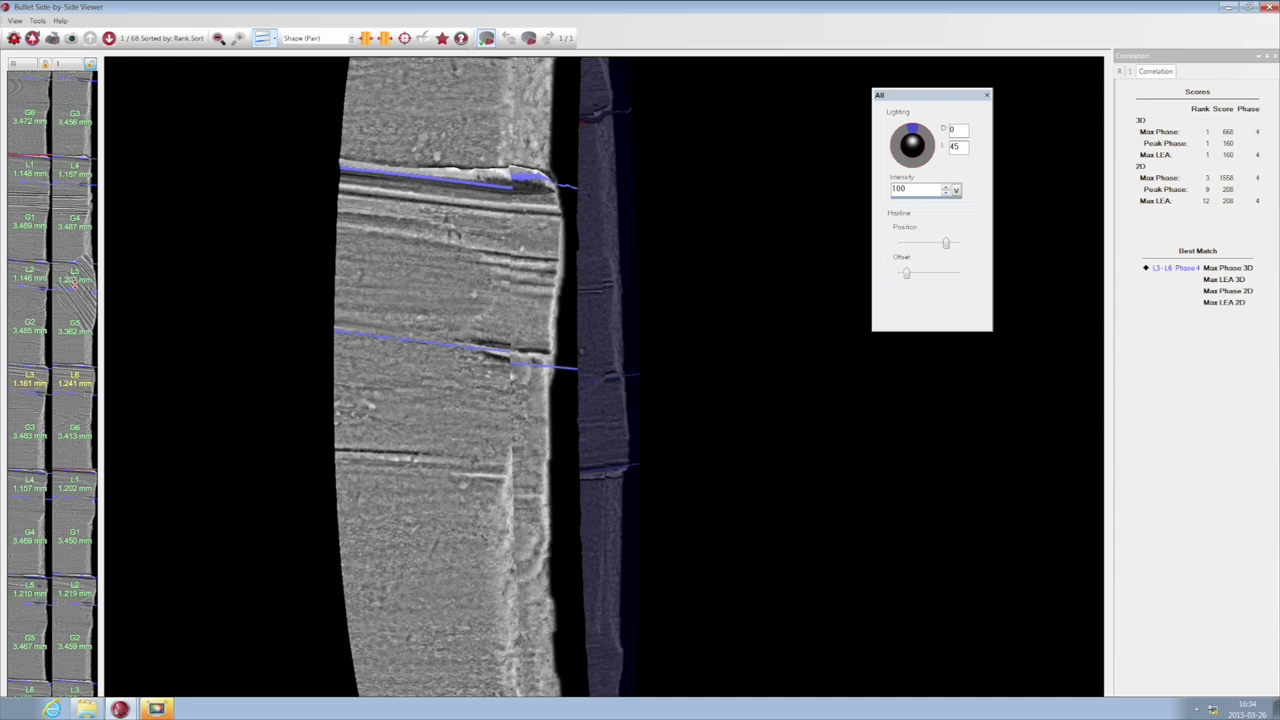
left_click(946, 245)
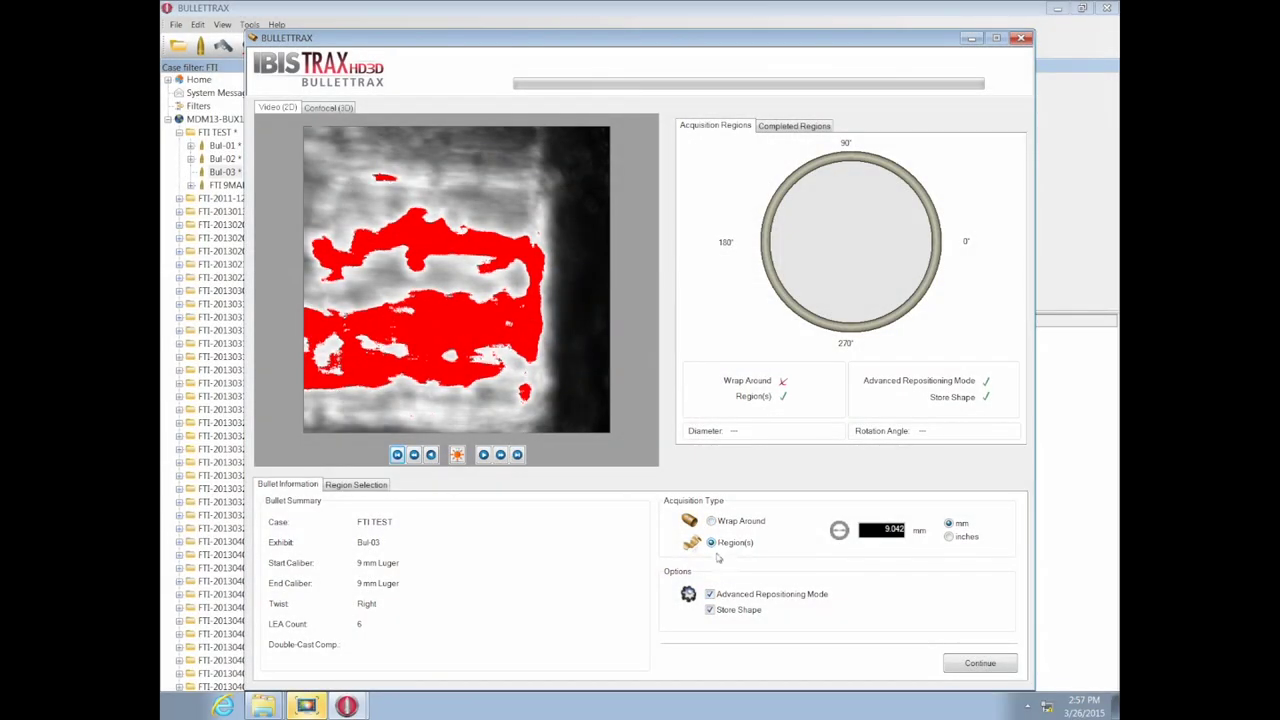
Continue the Region(s) acquisition of Bul-03 with Advanced Repositioning Mode, position the bullet at the region's start and validate it.
left_click(978, 664)
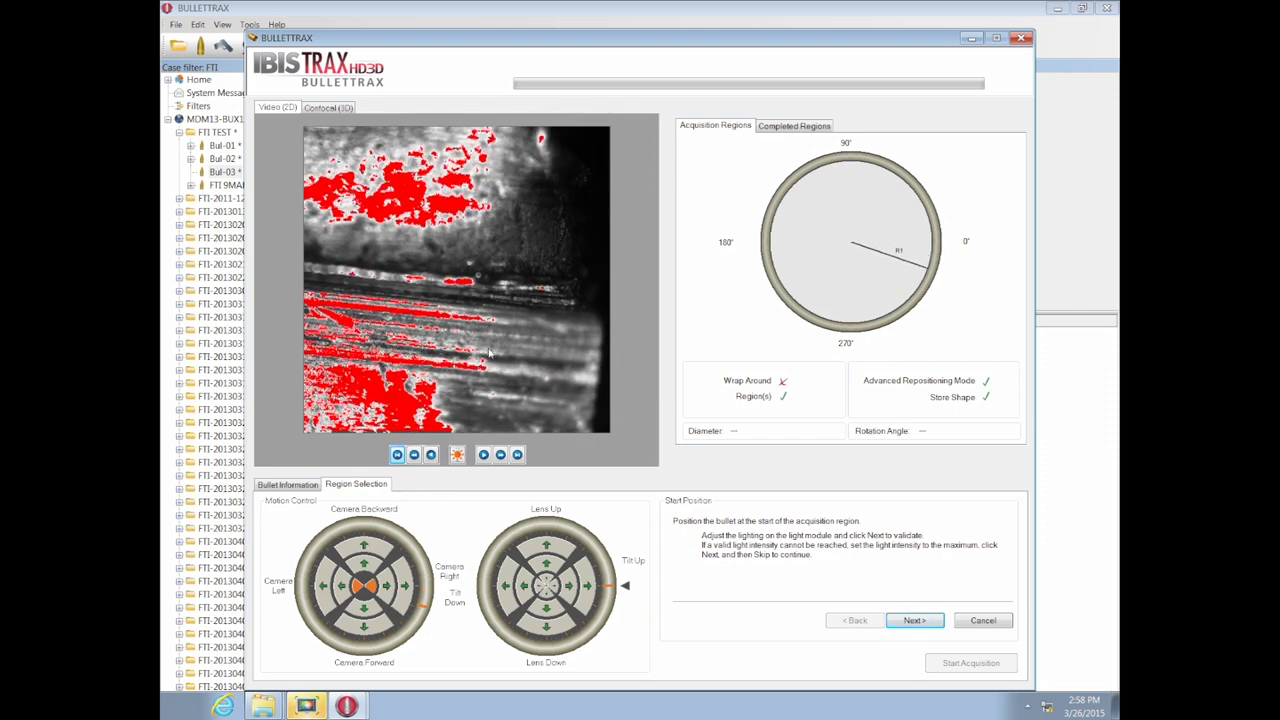
left_click(370, 585)
left_click(366, 608)
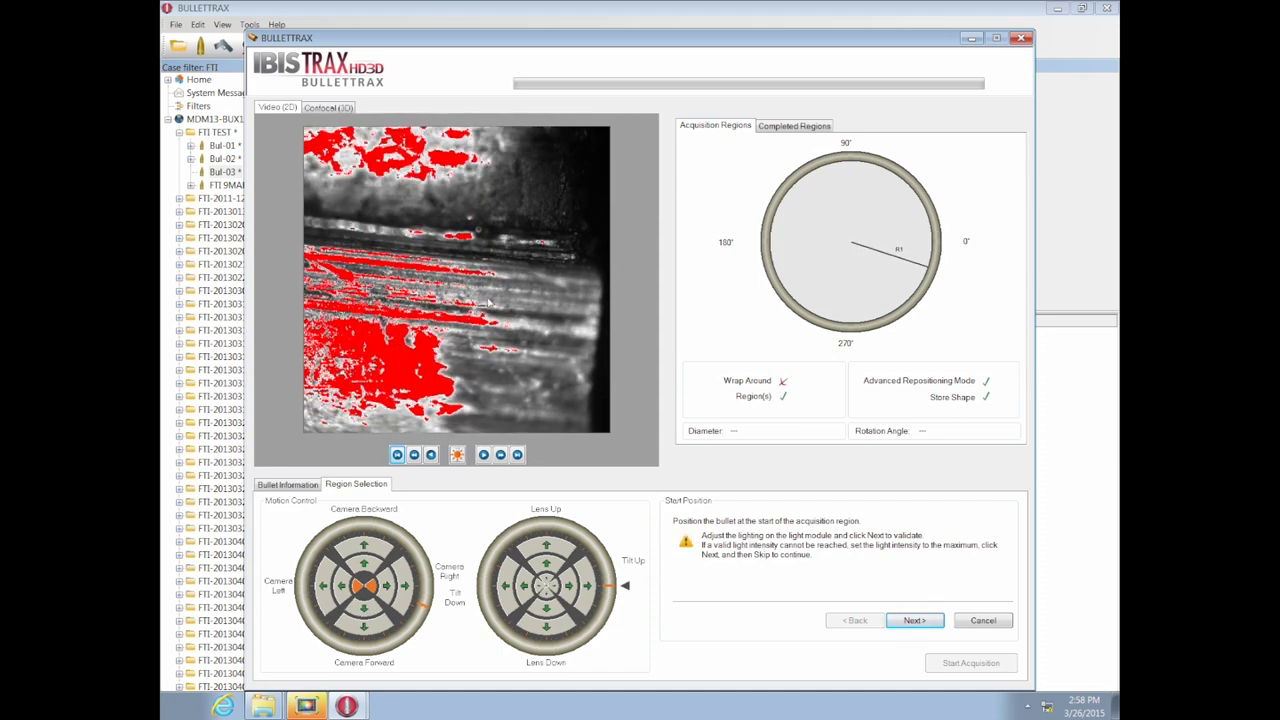
left_click(915, 624)
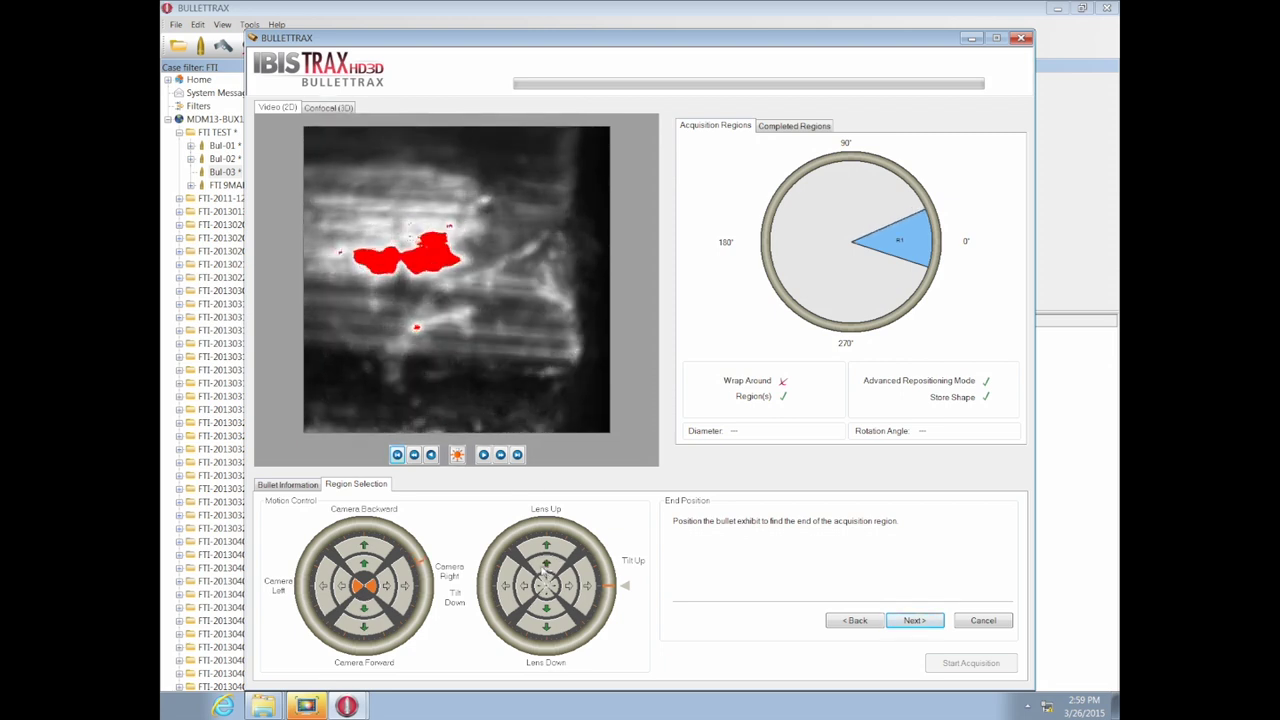
Focus the lens in the confocal view at the region's end position, finish the region setup and start the acquisition.
left_click(546, 620)
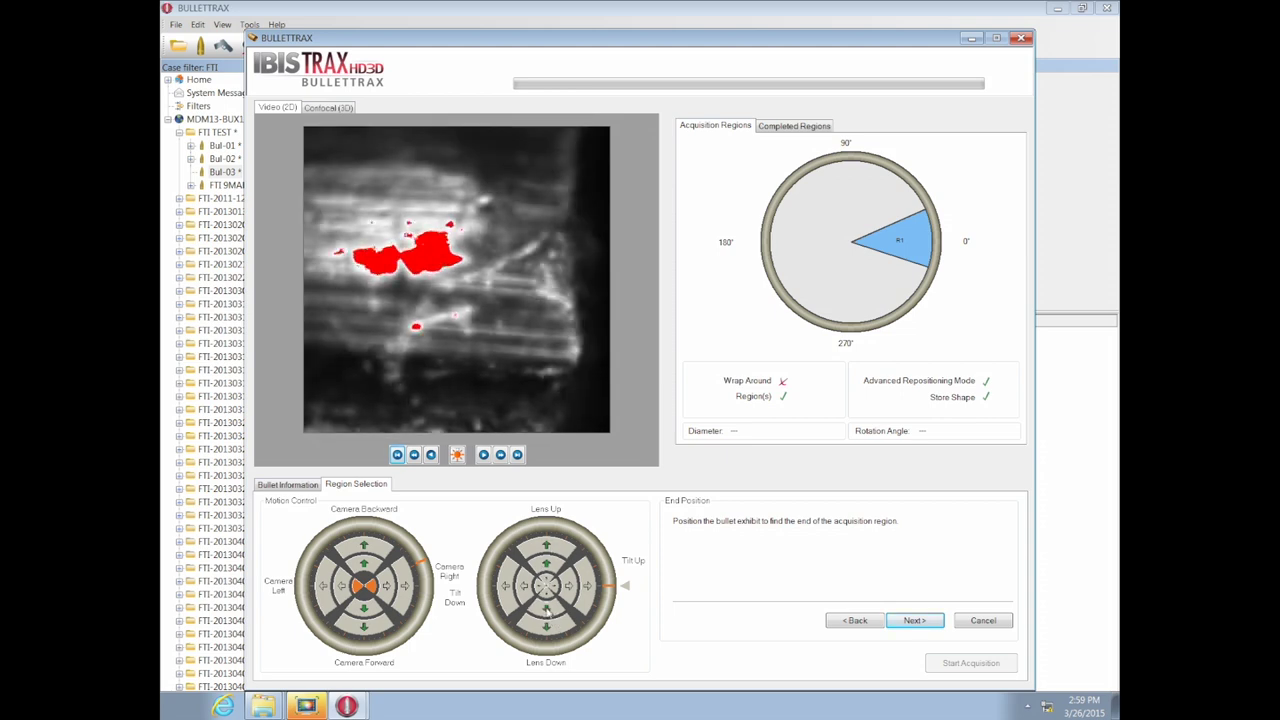
left_click(327, 108)
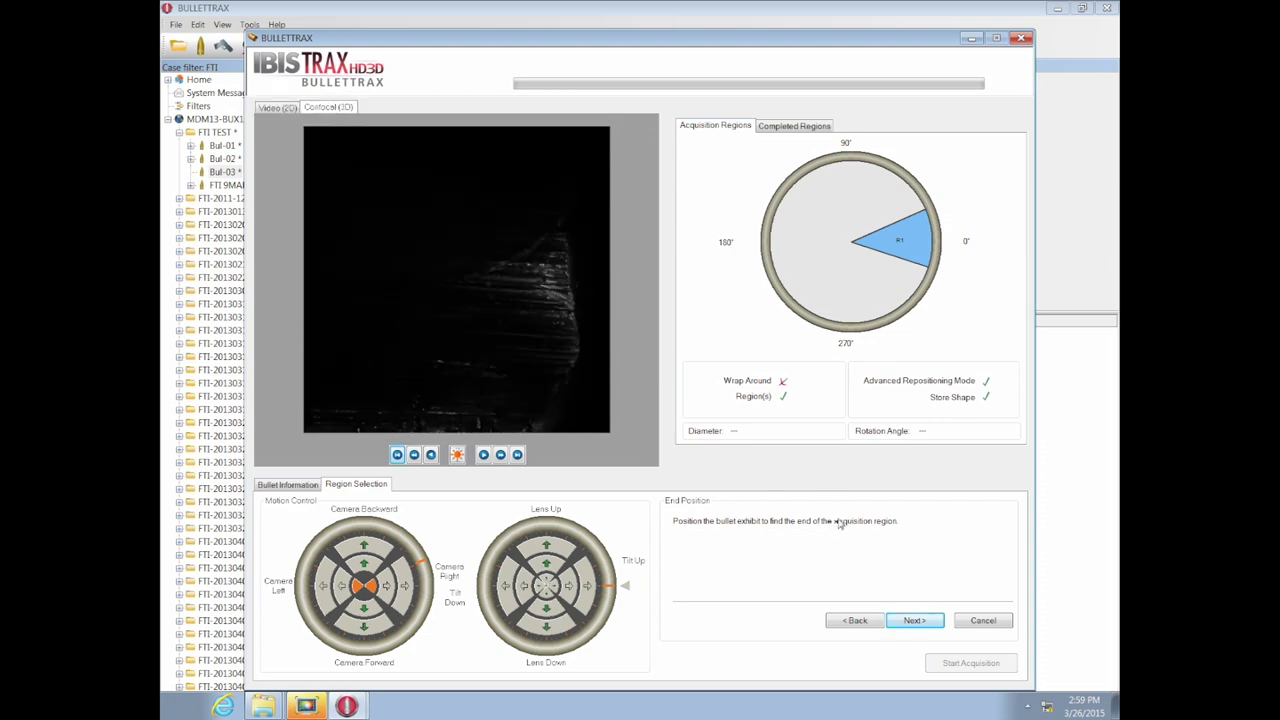
left_click(914, 620)
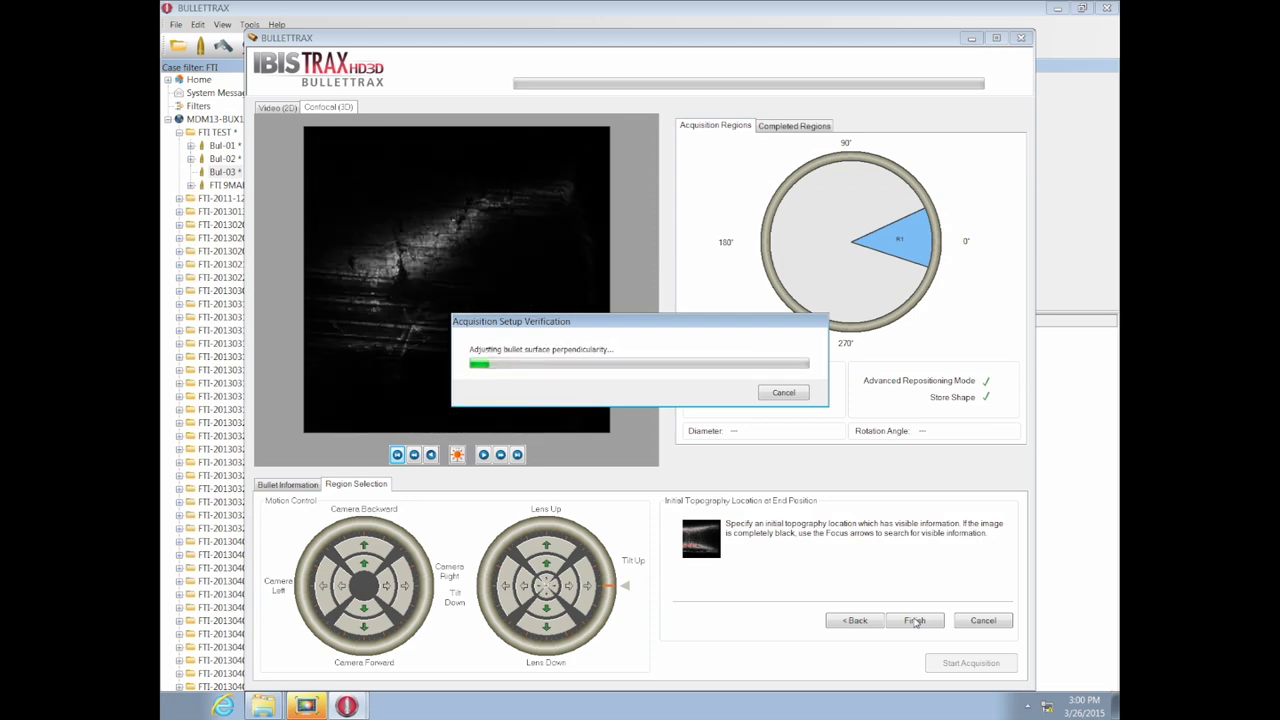
left_click(958, 663)
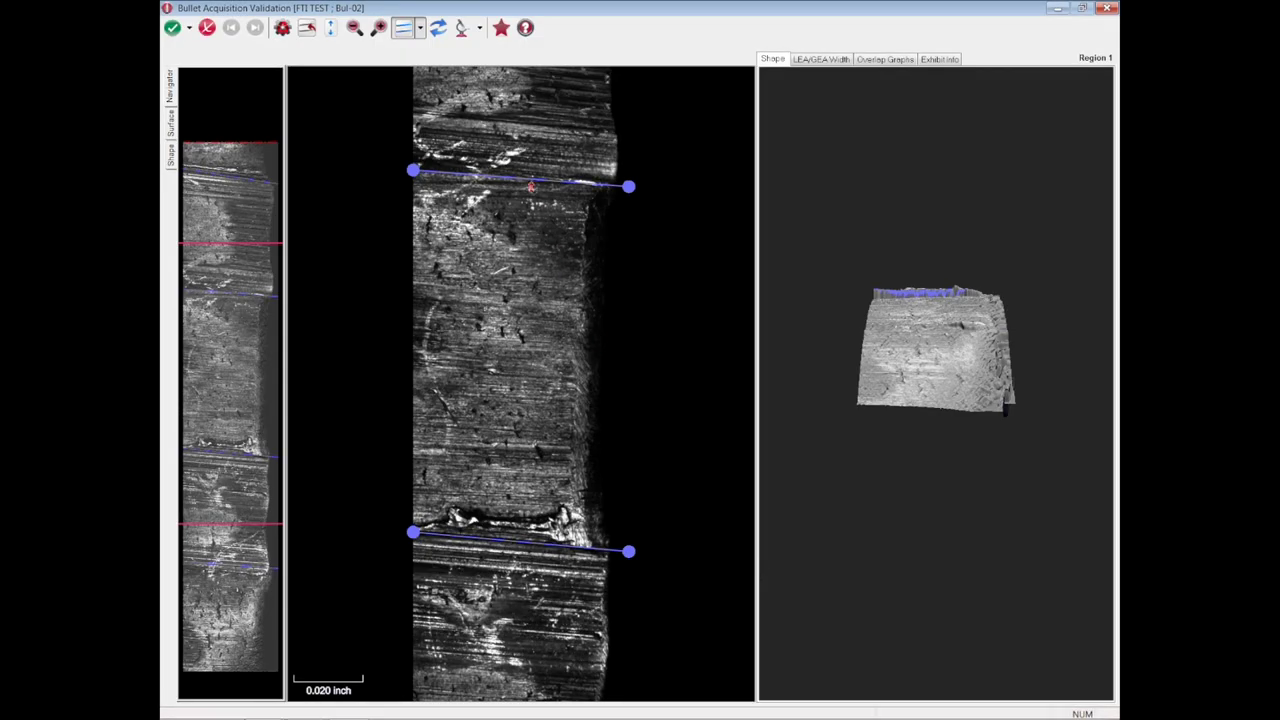
Align the boundary lines of the upper and lower lands in Region 1 of Bul-02 with their shoulders.
scroll(531, 136, "up", 5)
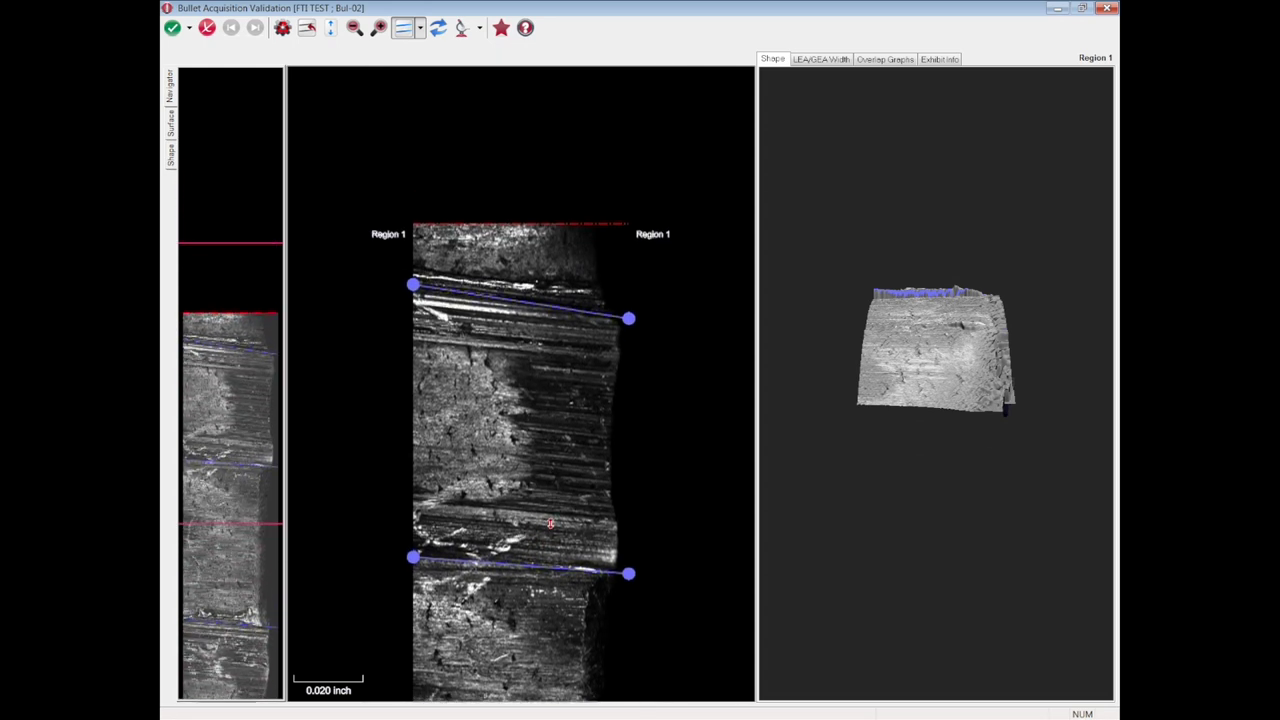
mouse_move(628, 319)
left_mouse_down()
mouse_move(639, 310)
mouse_move(611, 310)
left_mouse_up()
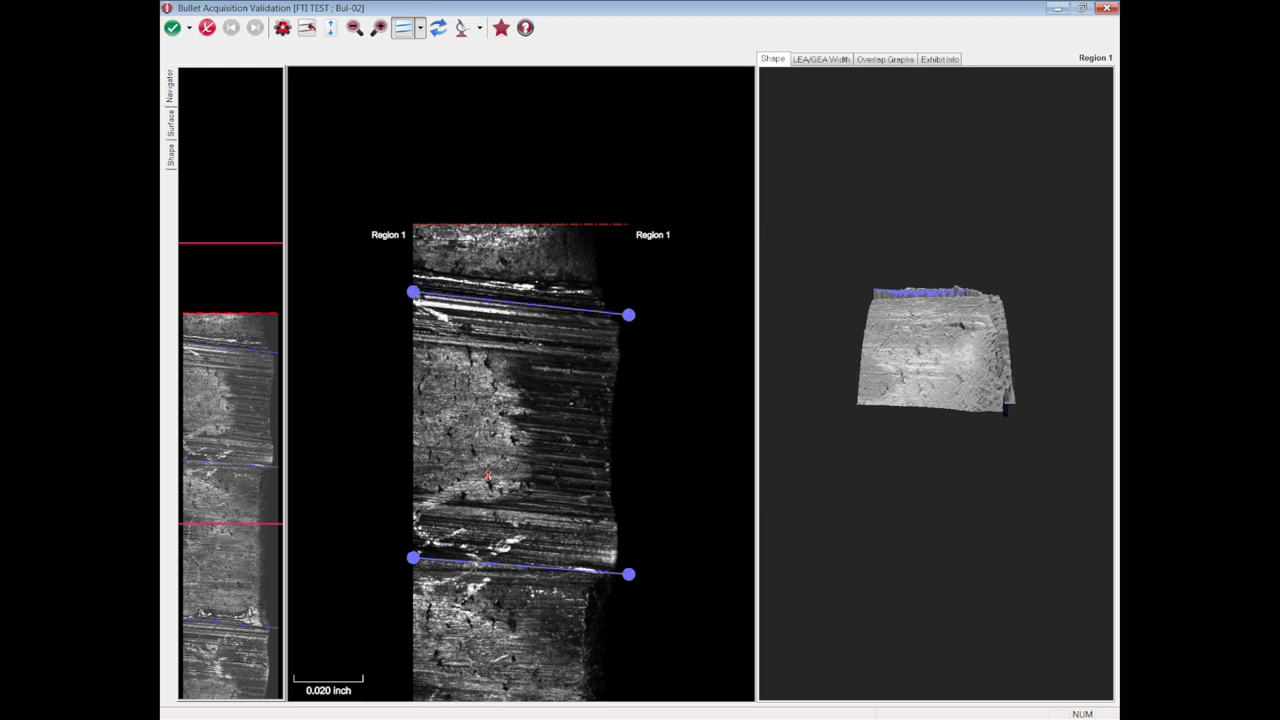
mouse_move(437, 561)
left_mouse_down()
mouse_move(438, 532)
mouse_move(439, 549)
left_mouse_up()
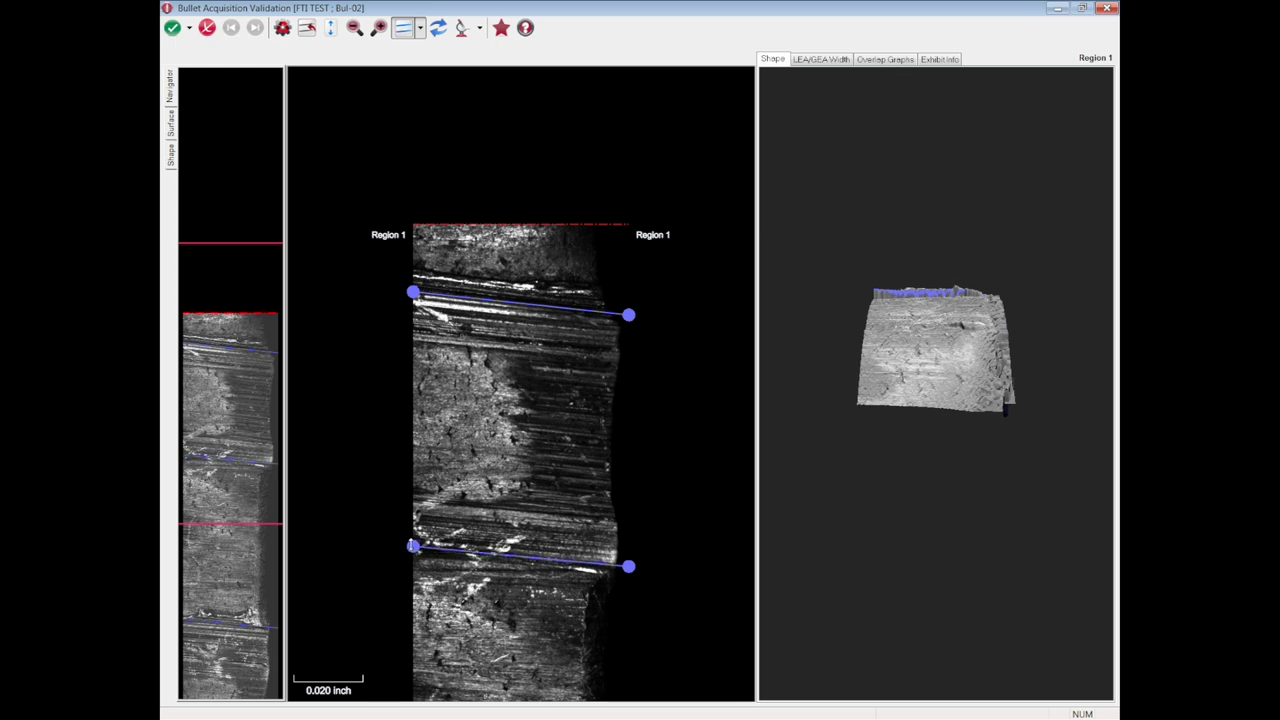
left_click_drag(464, 551, 462, 551)
scroll(511, 661, "down", 5)
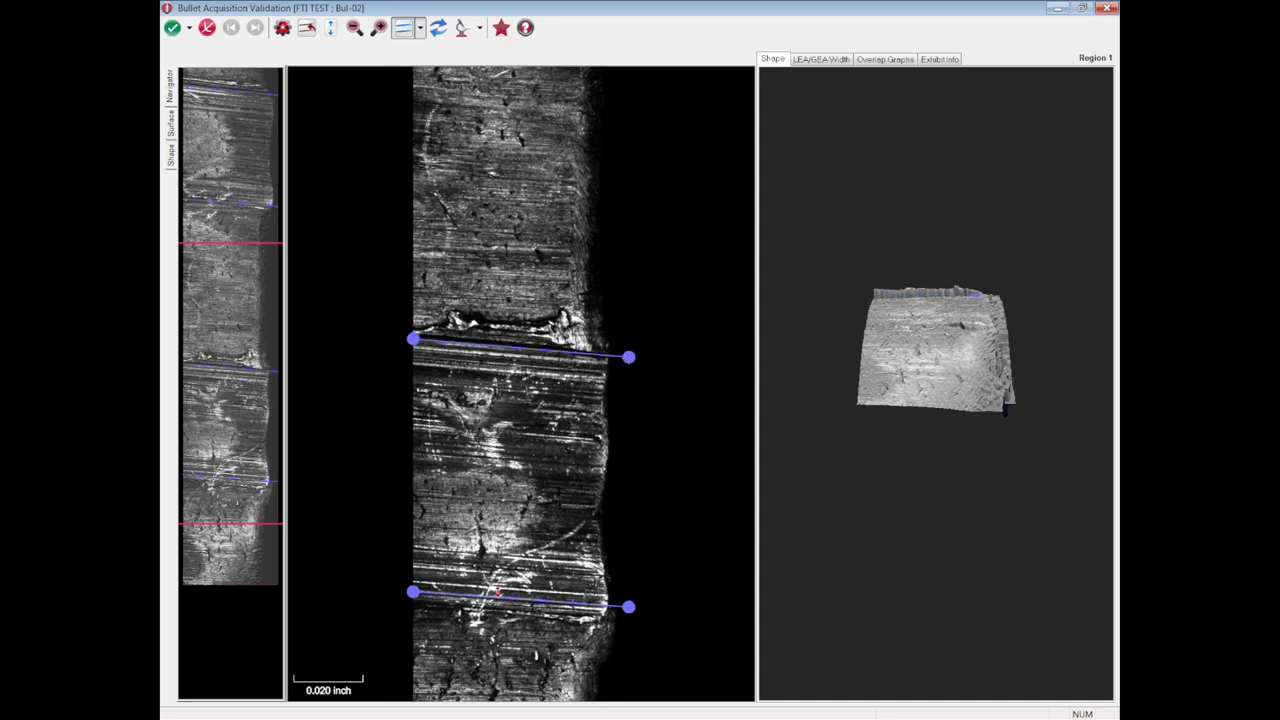
left_click_drag(506, 603, 506, 612)
Assign the uppermost land of Region 1 on Bul-02 as LEA 1 through its order/type setting.
scroll(302, 252, "up", 5)
right_click(511, 256)
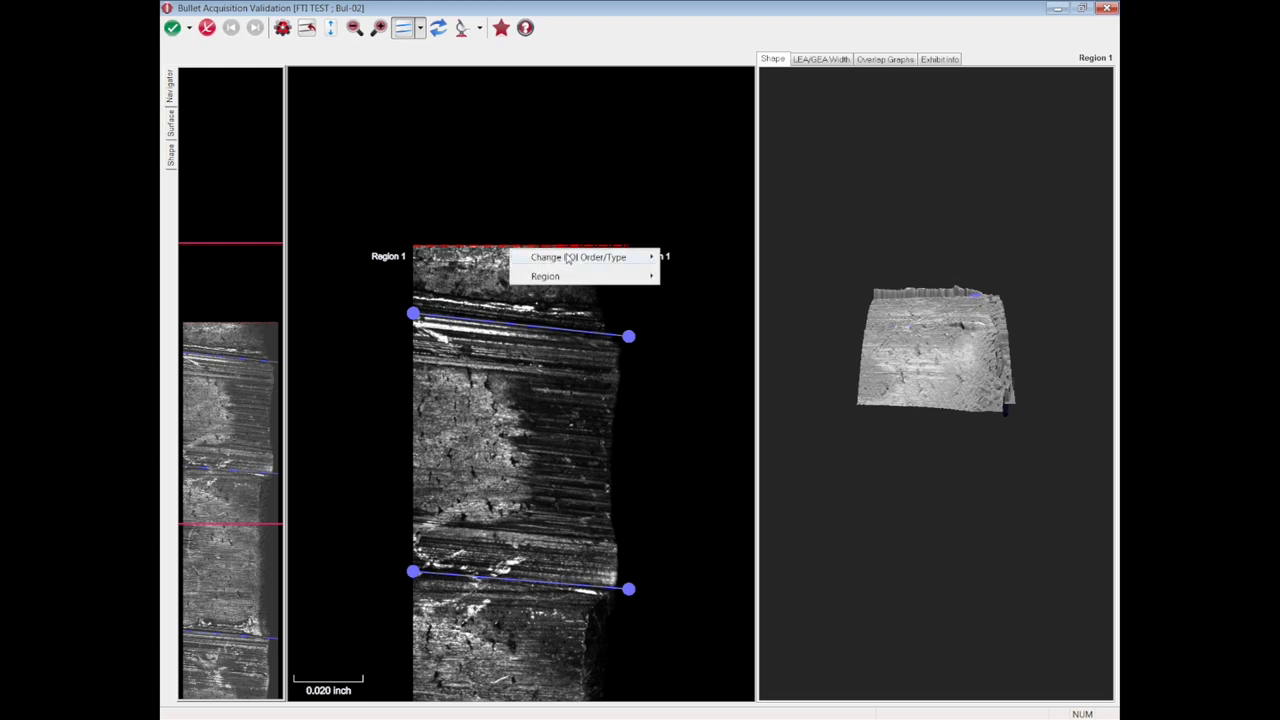
mouse_move(568, 259)
left_click(690, 271)
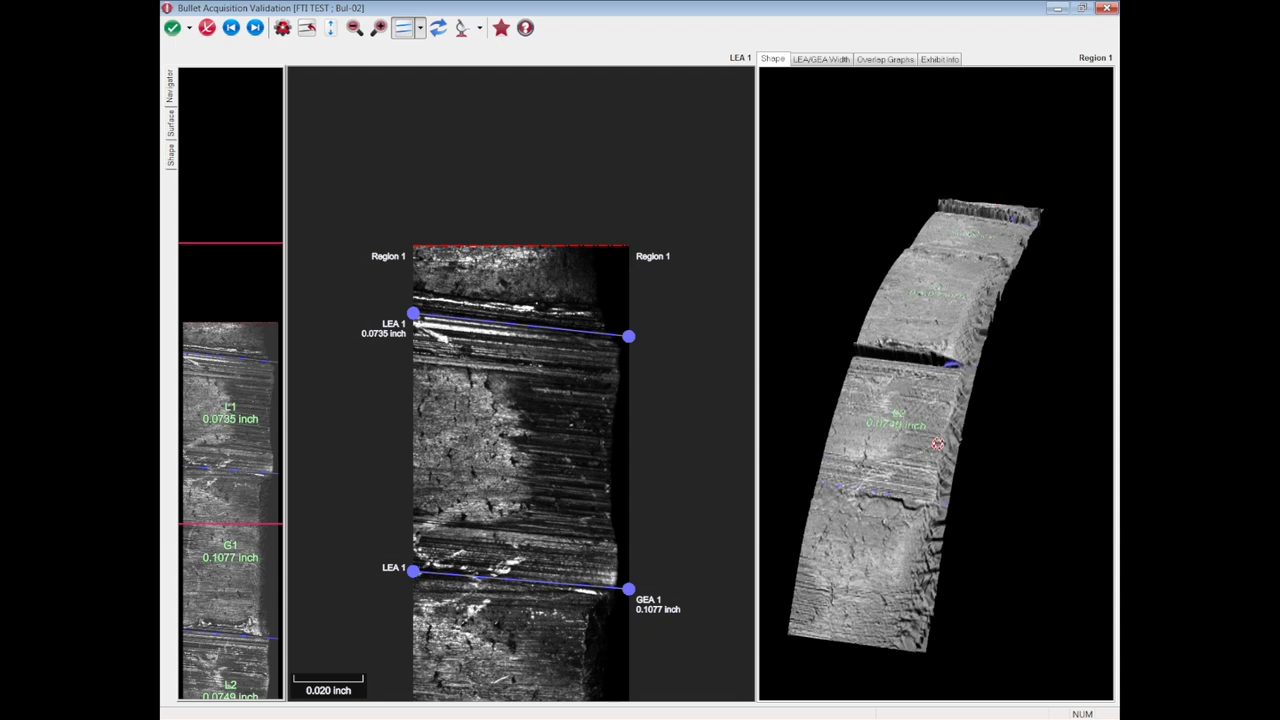
Inspect the bullet's 3D shape with its numbered lands, accept the validation and save the exhibit.
left_click_drag(783, 377, 888, 268)
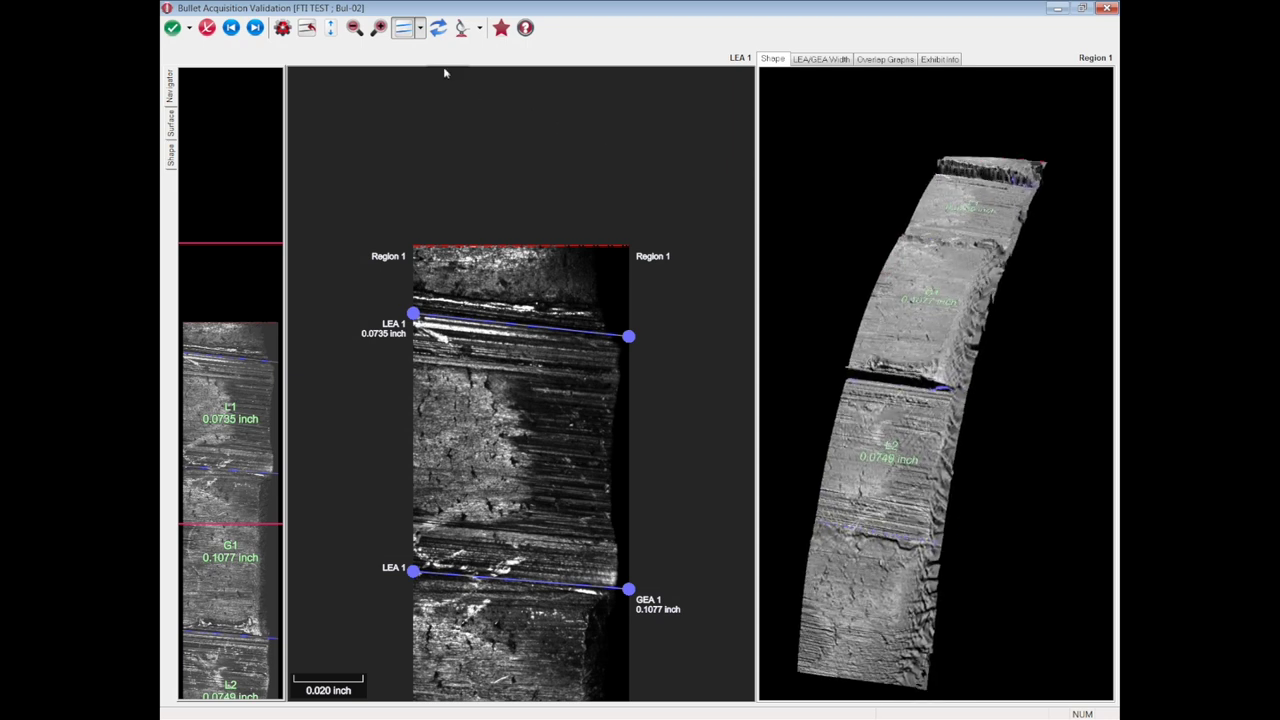
left_click(172, 28)
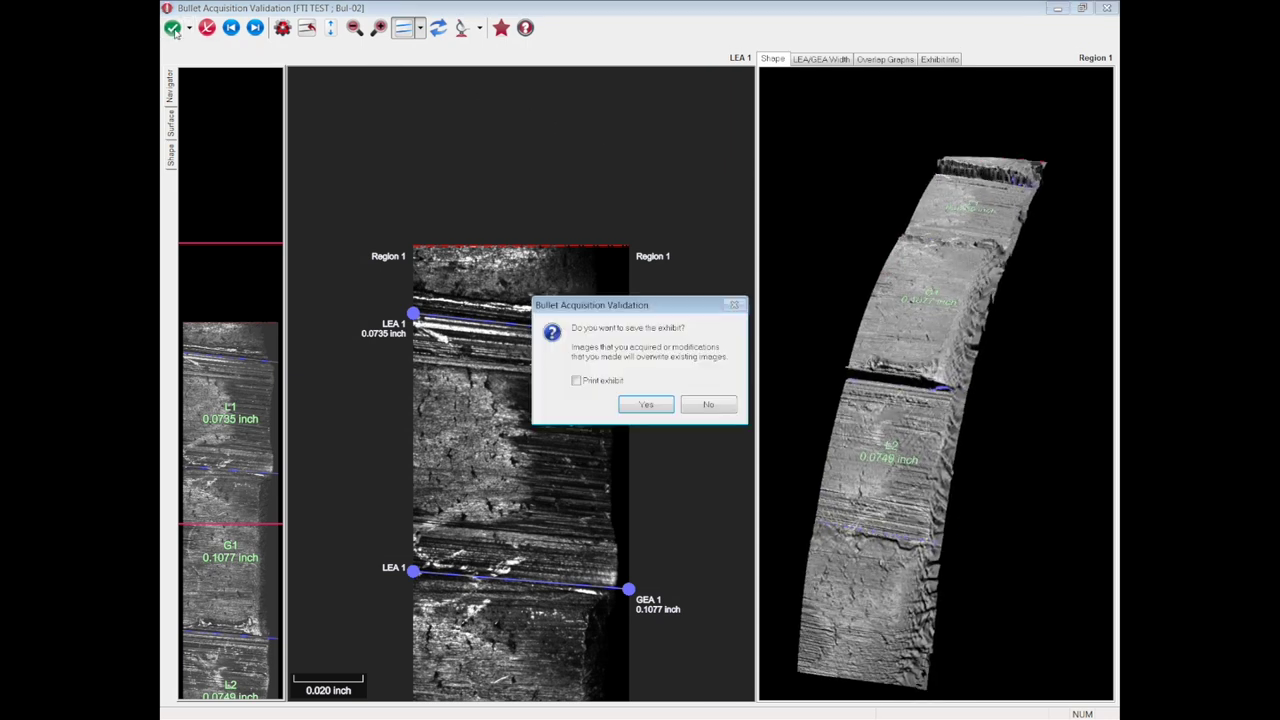
left_click(663, 407)
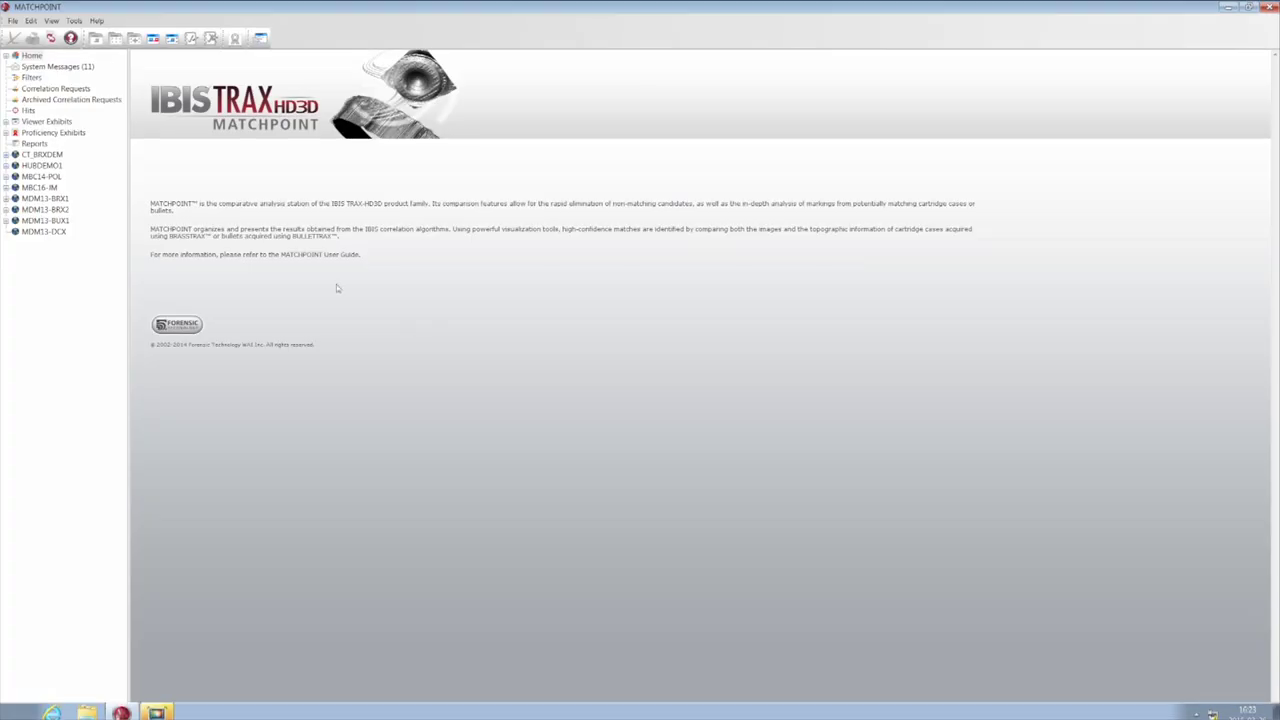
In MATCHPOINT's correlation requests, compare B011 with its top-ranked result B013 and bring both surface images together at the hairline.
left_click(52, 88)
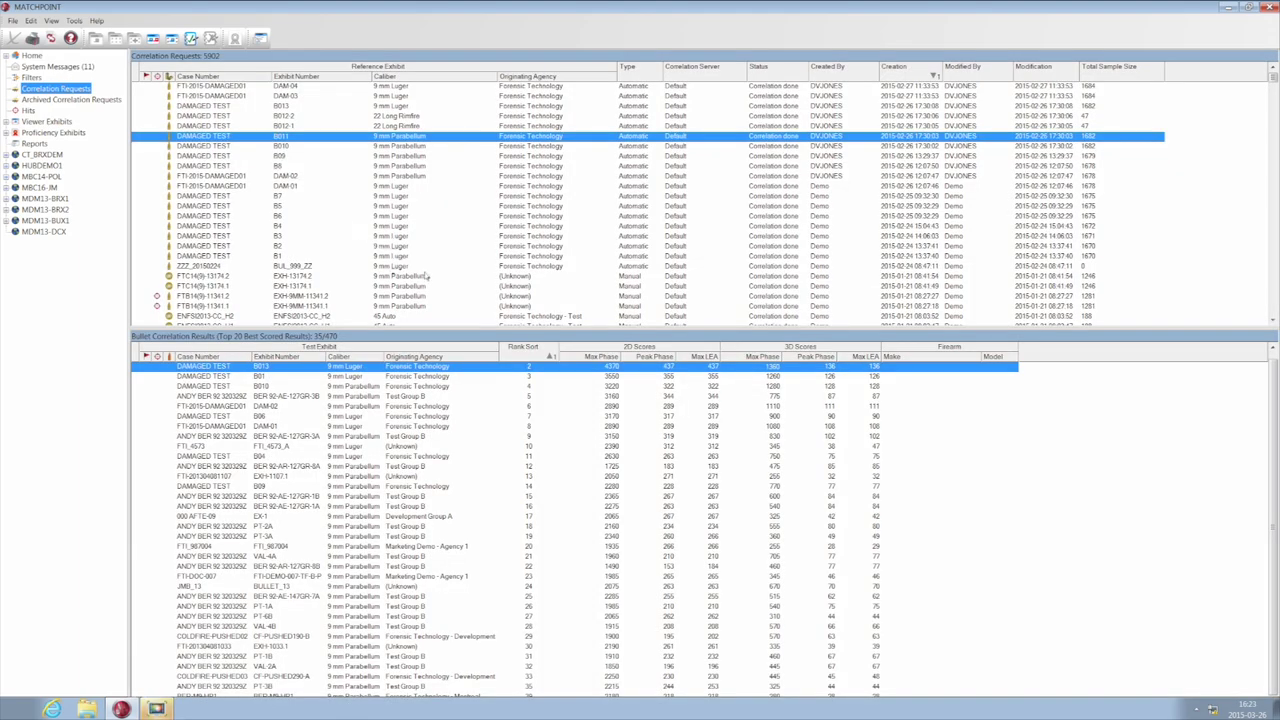
double_click(775, 368)
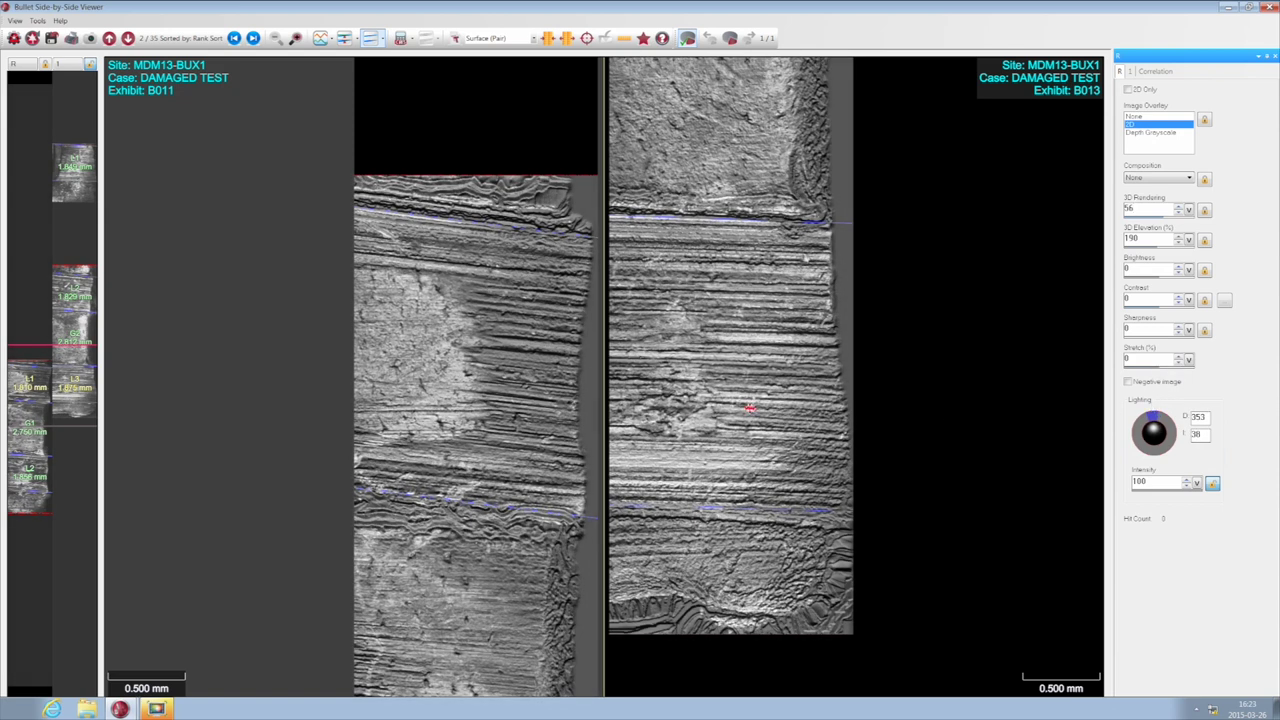
left_click_drag(545, 377, 578, 357)
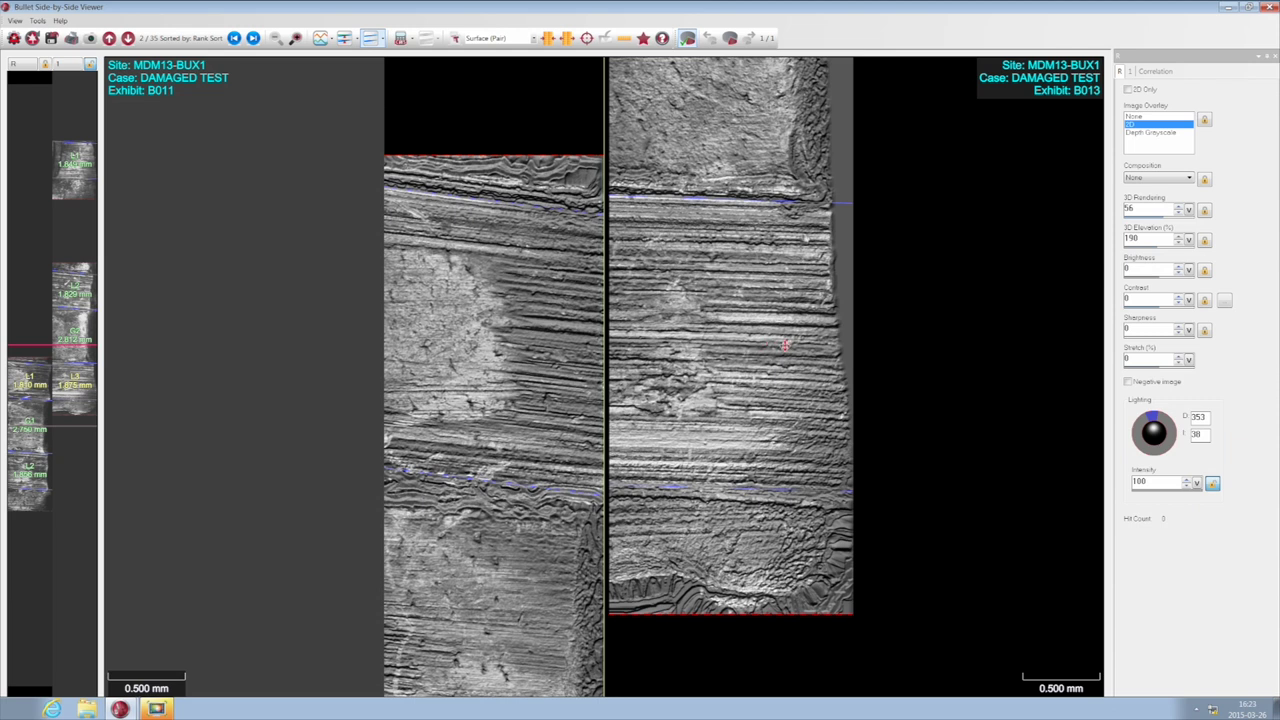
left_click_drag(787, 345, 614, 355)
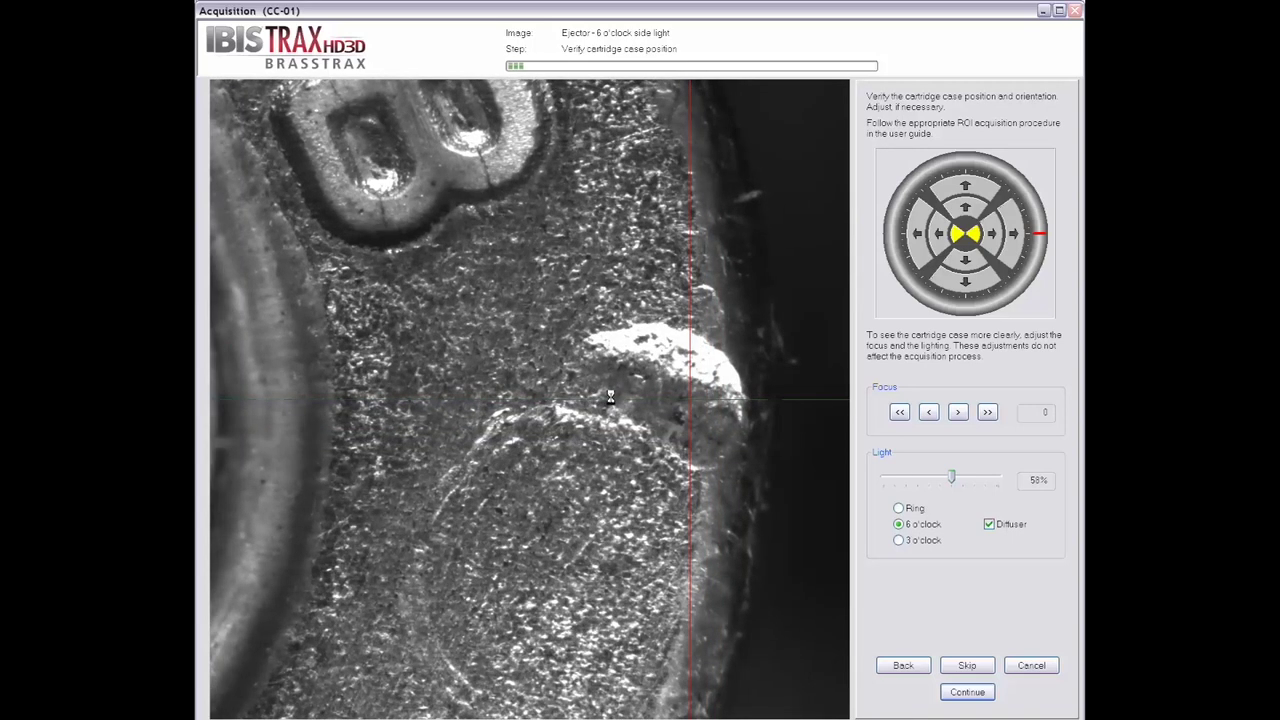
In BRASSTRAX, accept the cartridge case position, trace and seal an outline around the ejector mark under 6 o'clock side light, and continue.
left_click(967, 692)
left_click(700, 312)
left_click(641, 300)
left_click(593, 307)
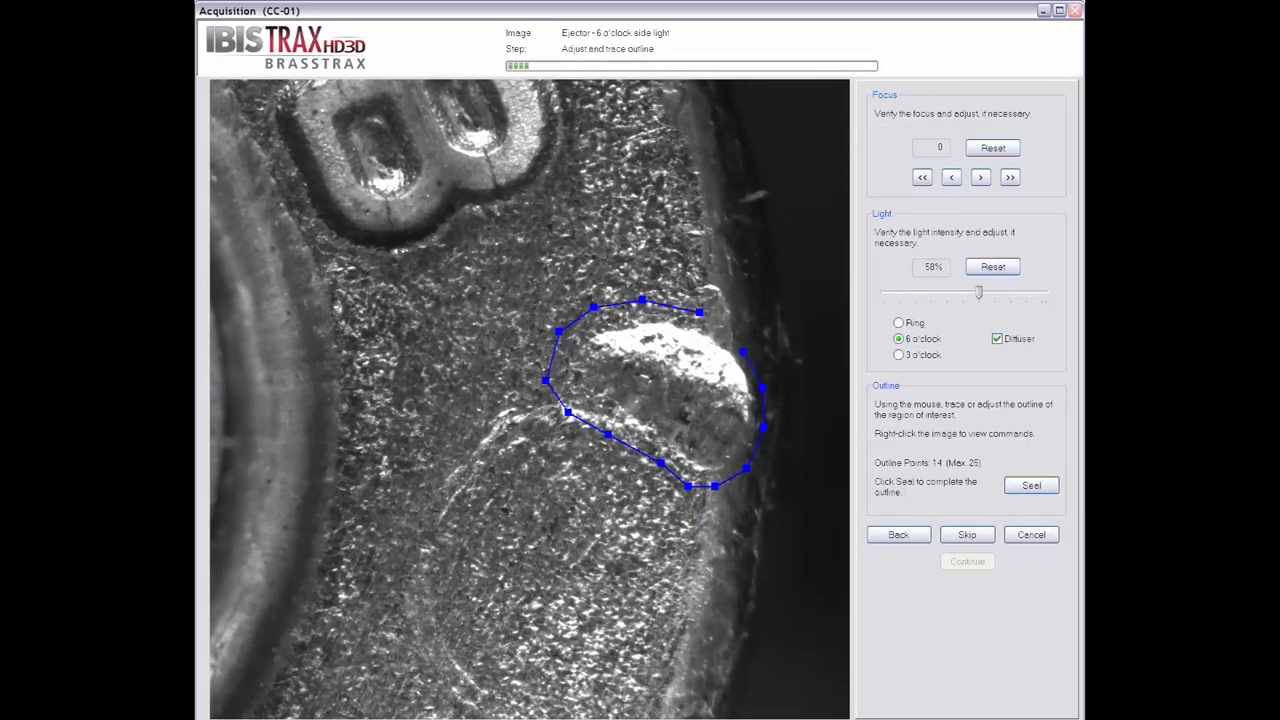
left_click(1031, 485)
left_click(967, 561)
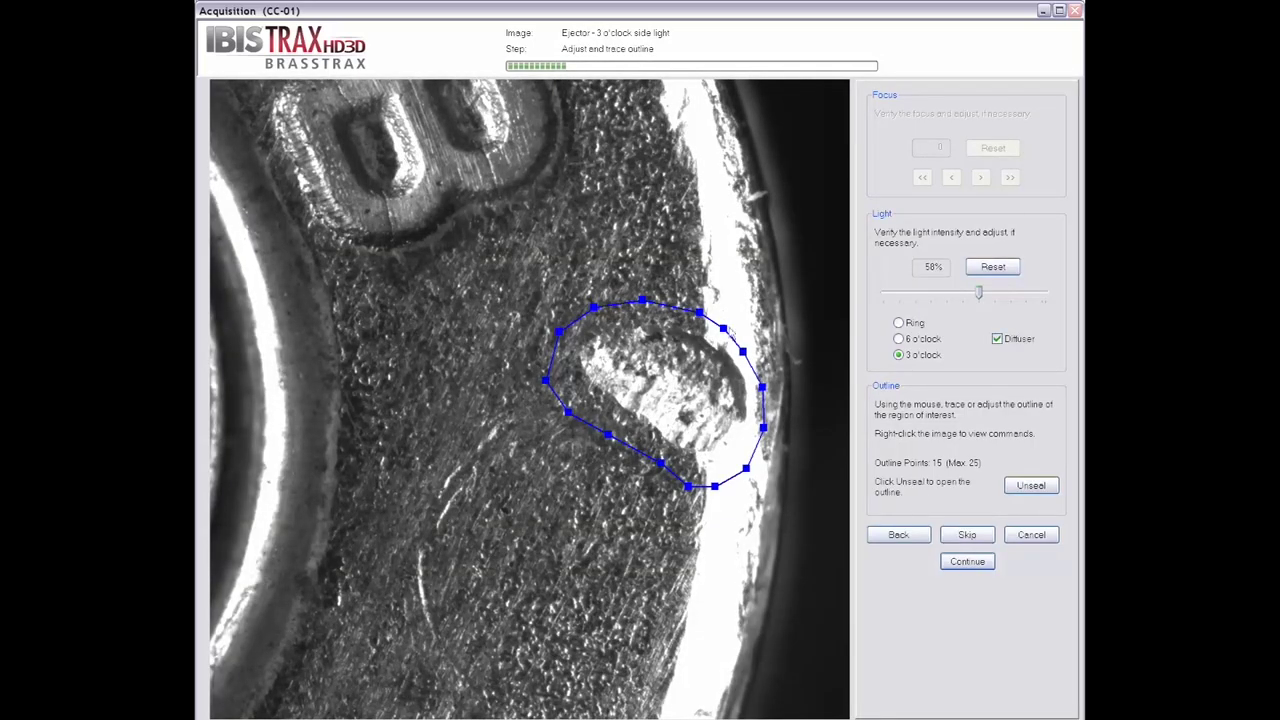
Tighten the ejector outline along the rim in the 3 o'clock side light image, then continue past the breech face position check.
mouse_move(741, 352)
left_mouse_down()
mouse_move(746, 398)
mouse_move(714, 446)
left_mouse_up()
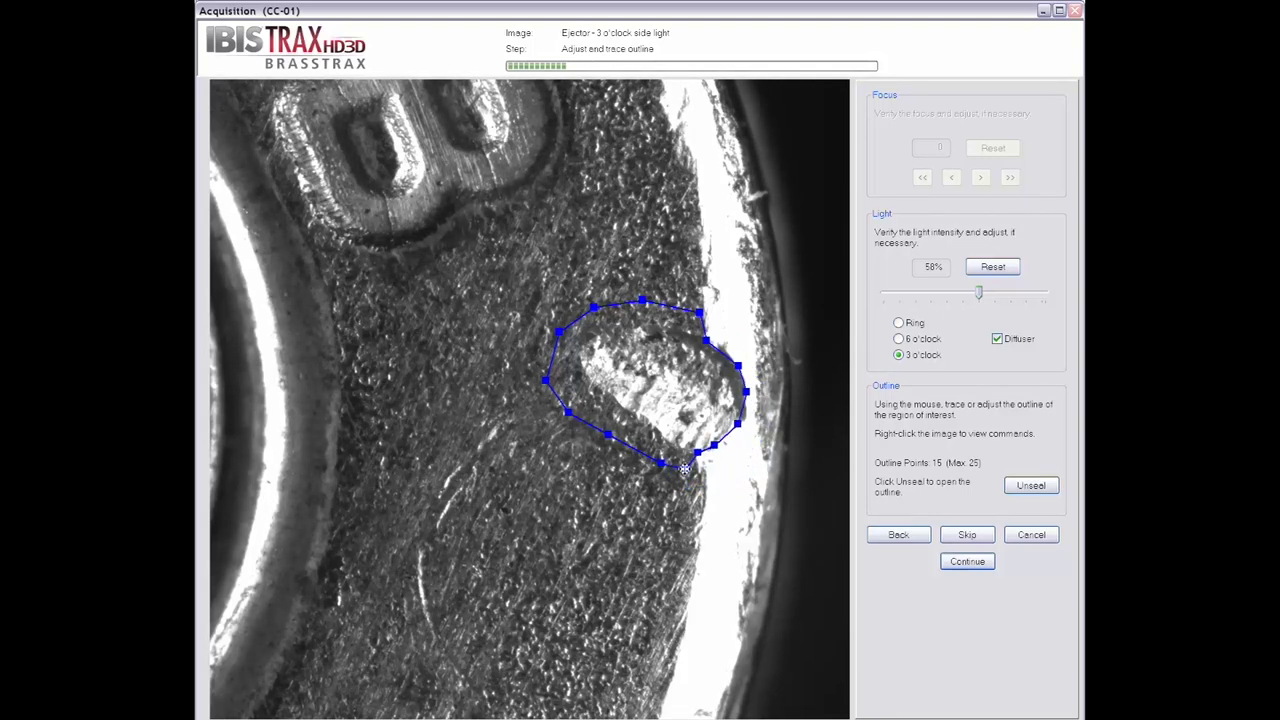
left_click(967, 561)
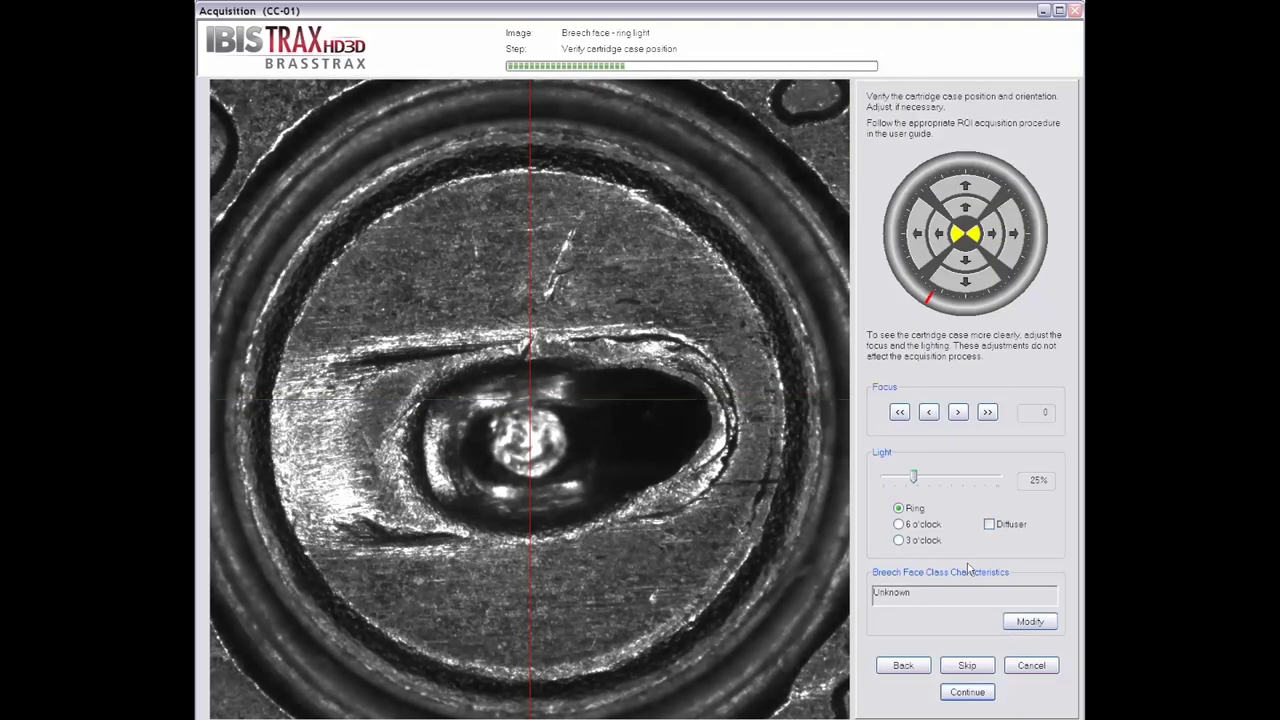
left_click(968, 690)
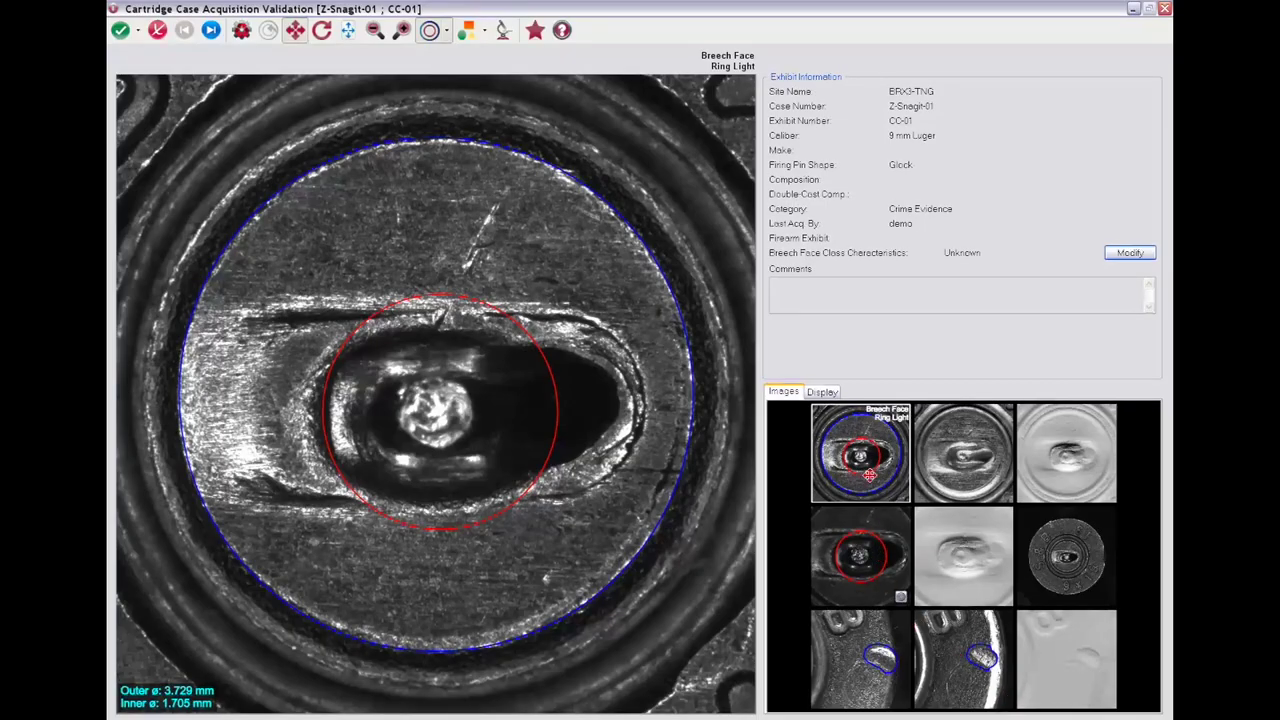
Review CC-01's breech face, firing pin and full headstamp images, including the 3D views.
left_click(940, 475)
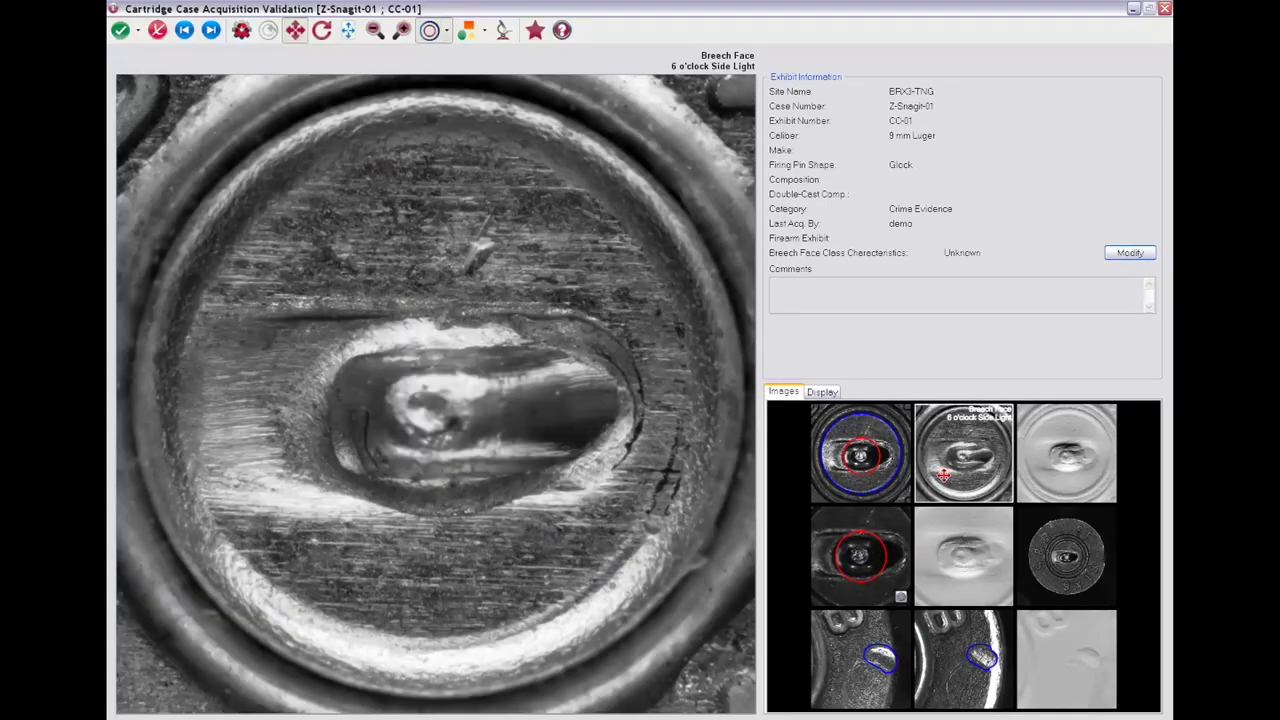
left_click(1058, 492)
left_click_drag(559, 586, 623, 576)
left_click(843, 572)
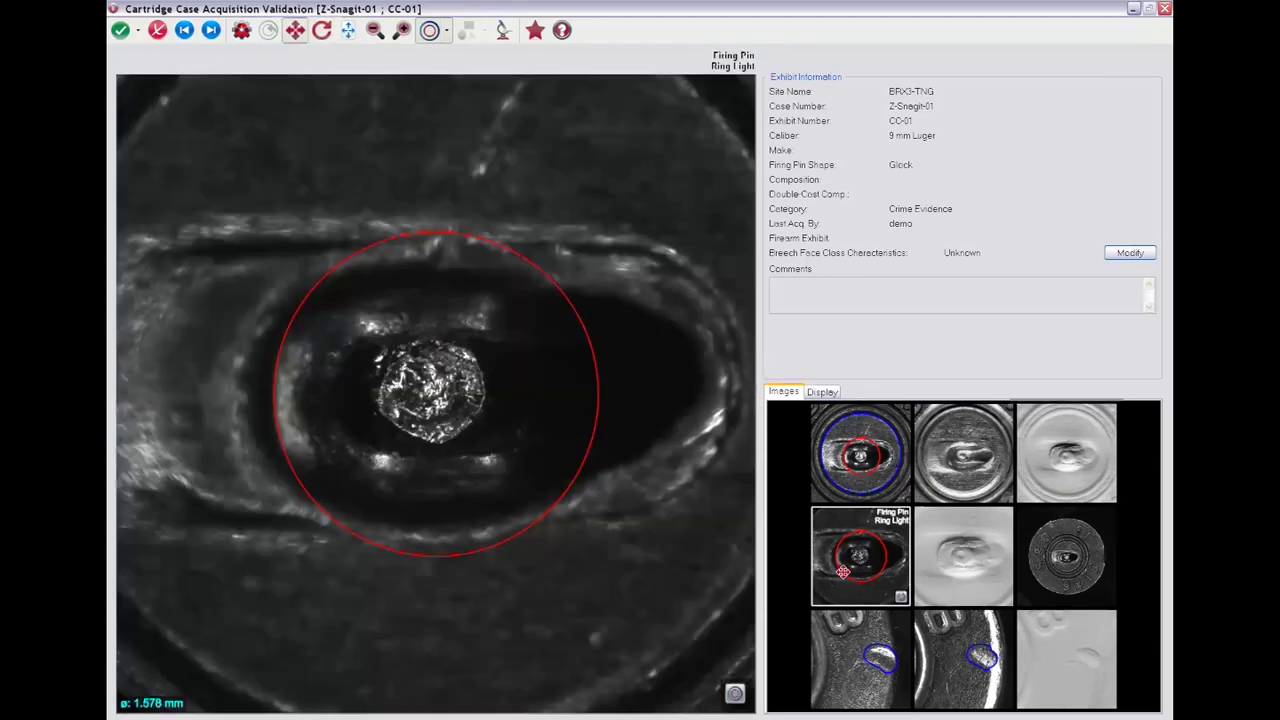
left_click(953, 576)
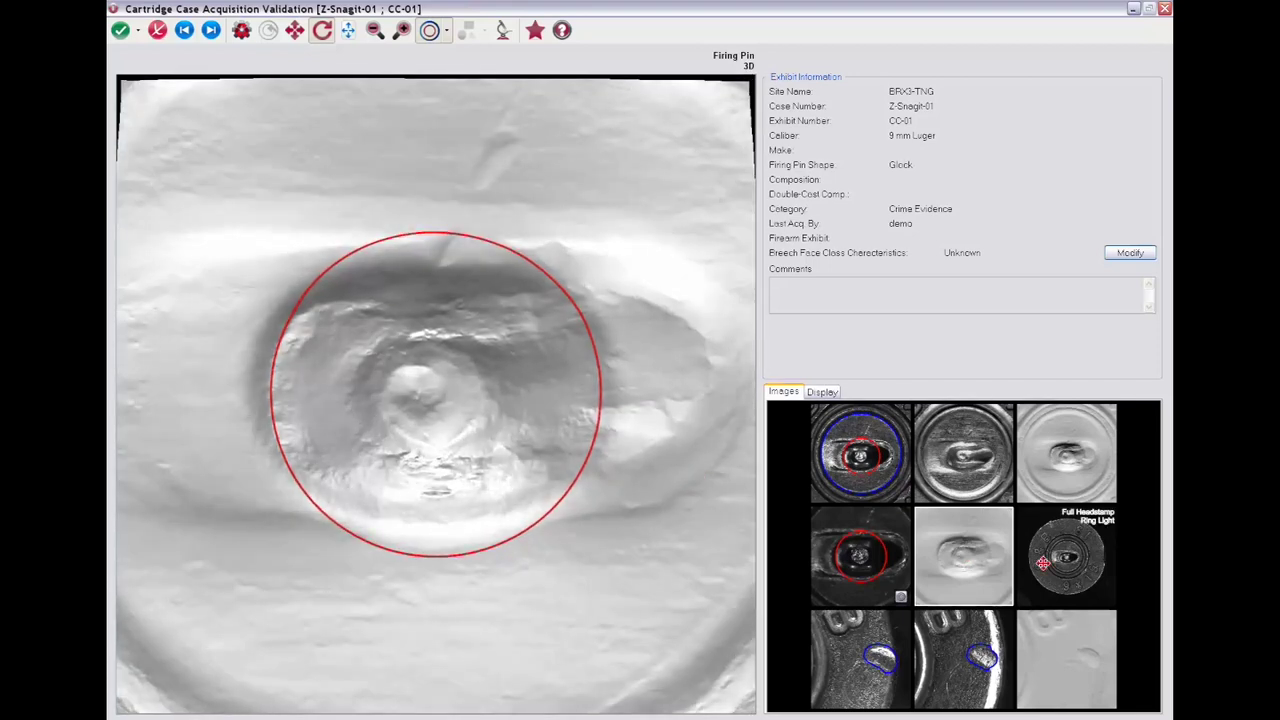
left_click(1043, 563)
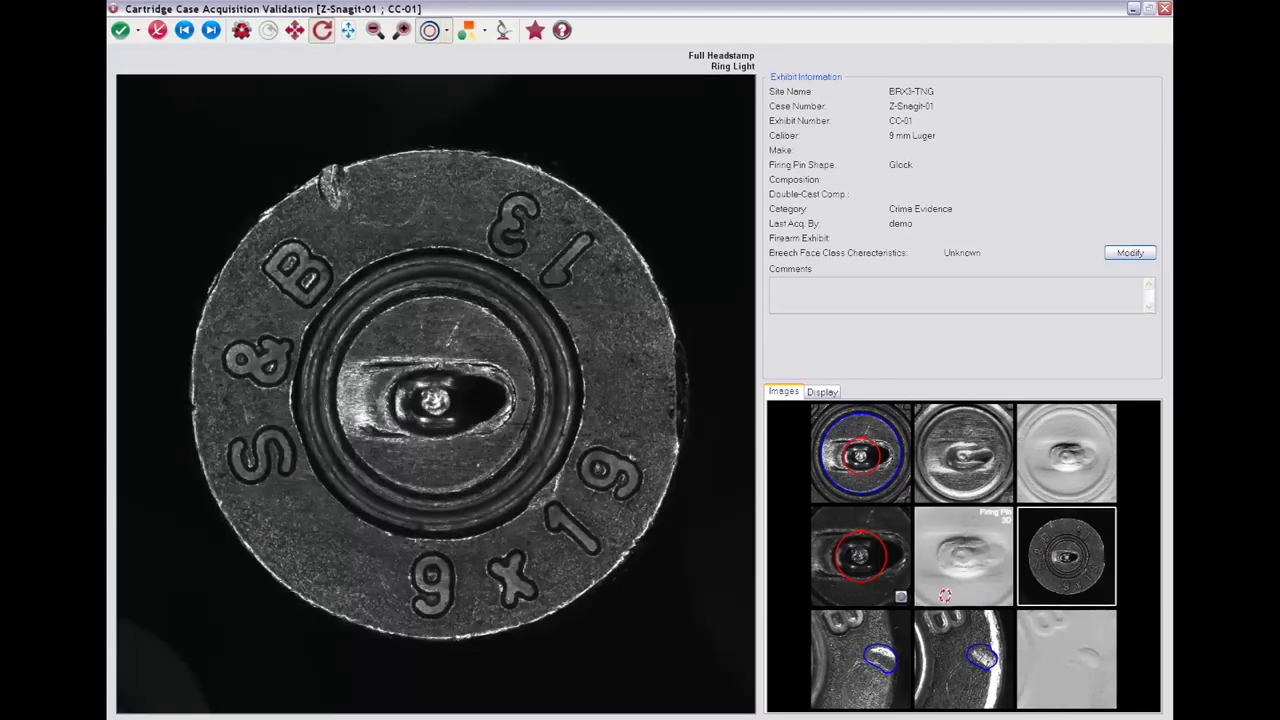
Check CC-01's ejector side light images and rotate its 3D view, then accept the cartridge case validation.
left_click(862, 656)
left_click(962, 660)
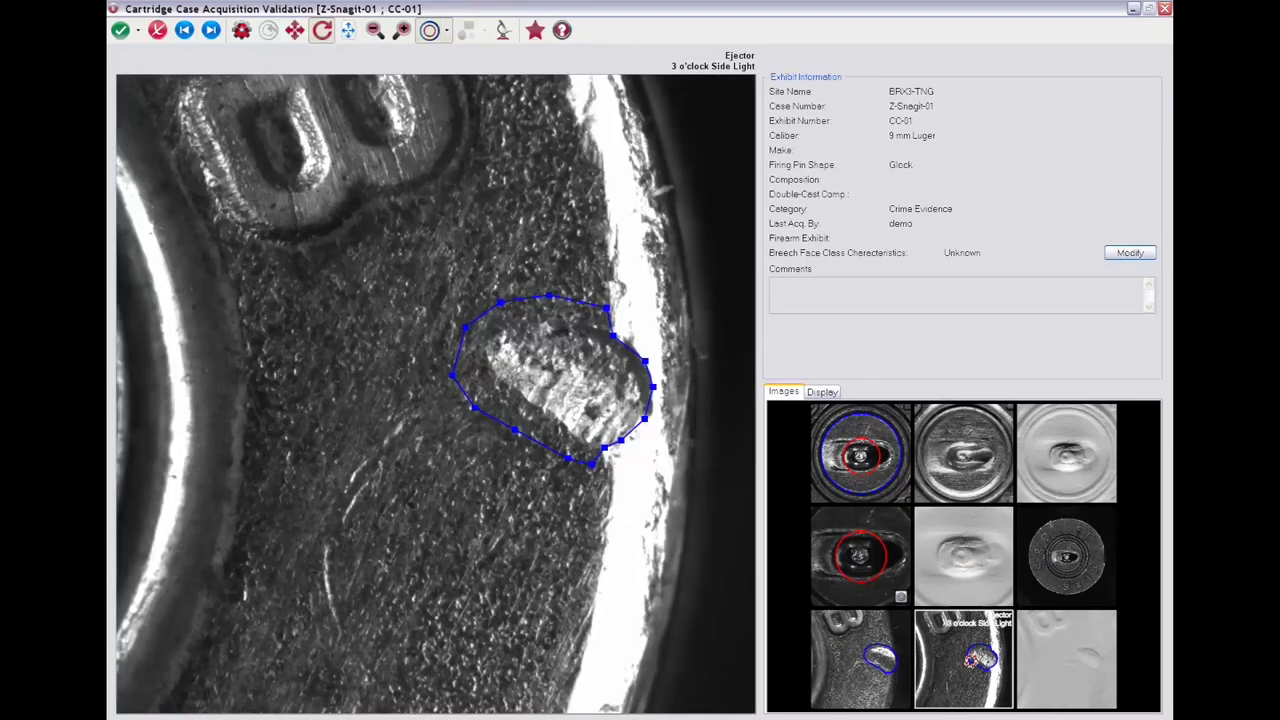
left_click(1054, 657)
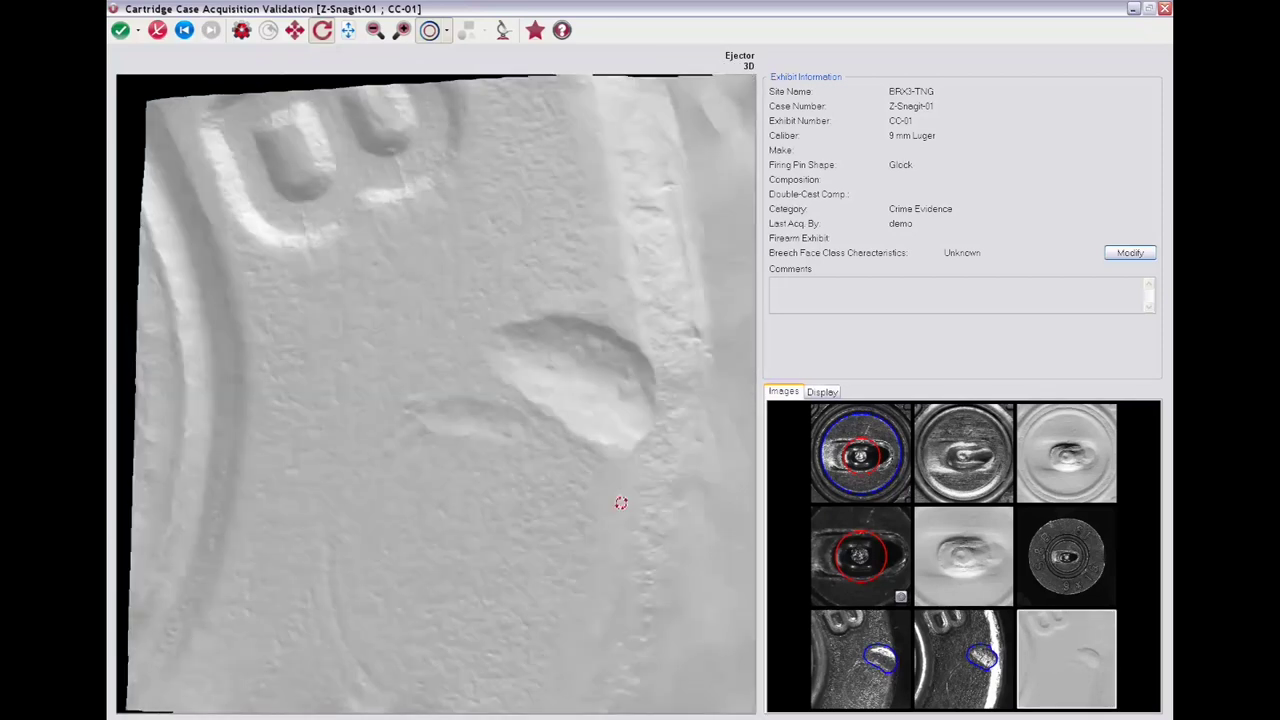
left_click_drag(621, 503, 688, 509)
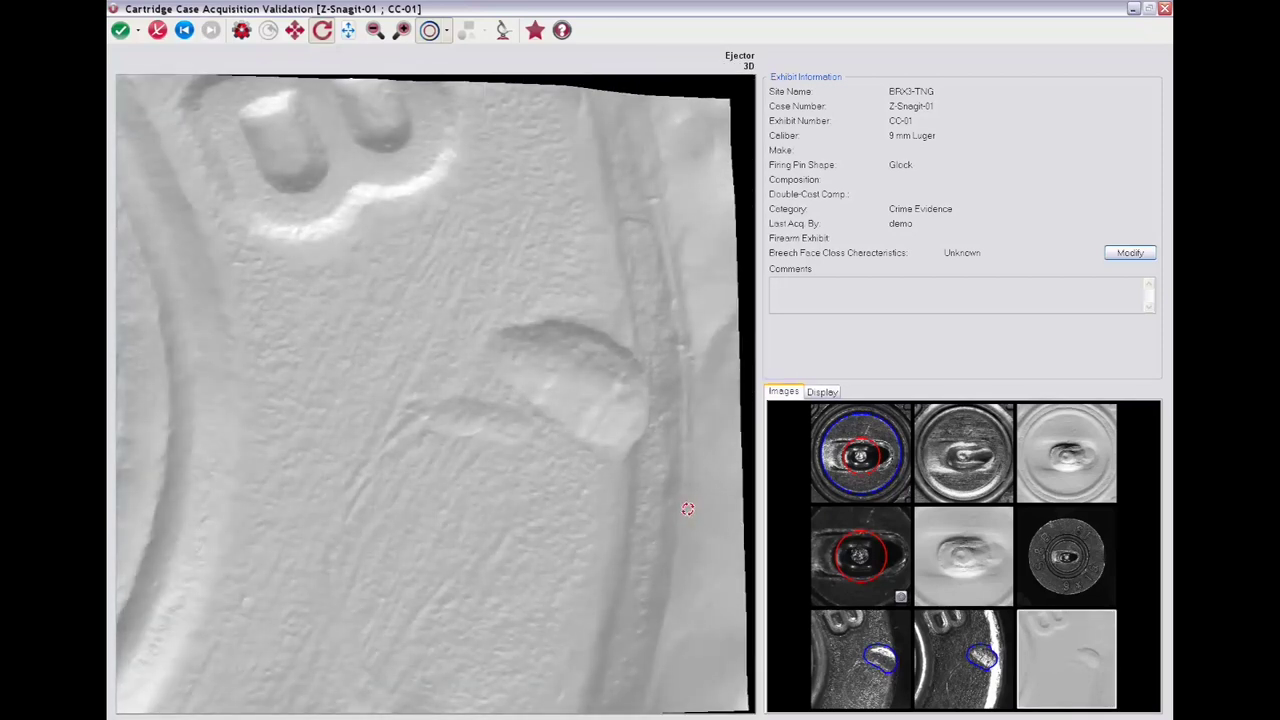
left_click(120, 30)
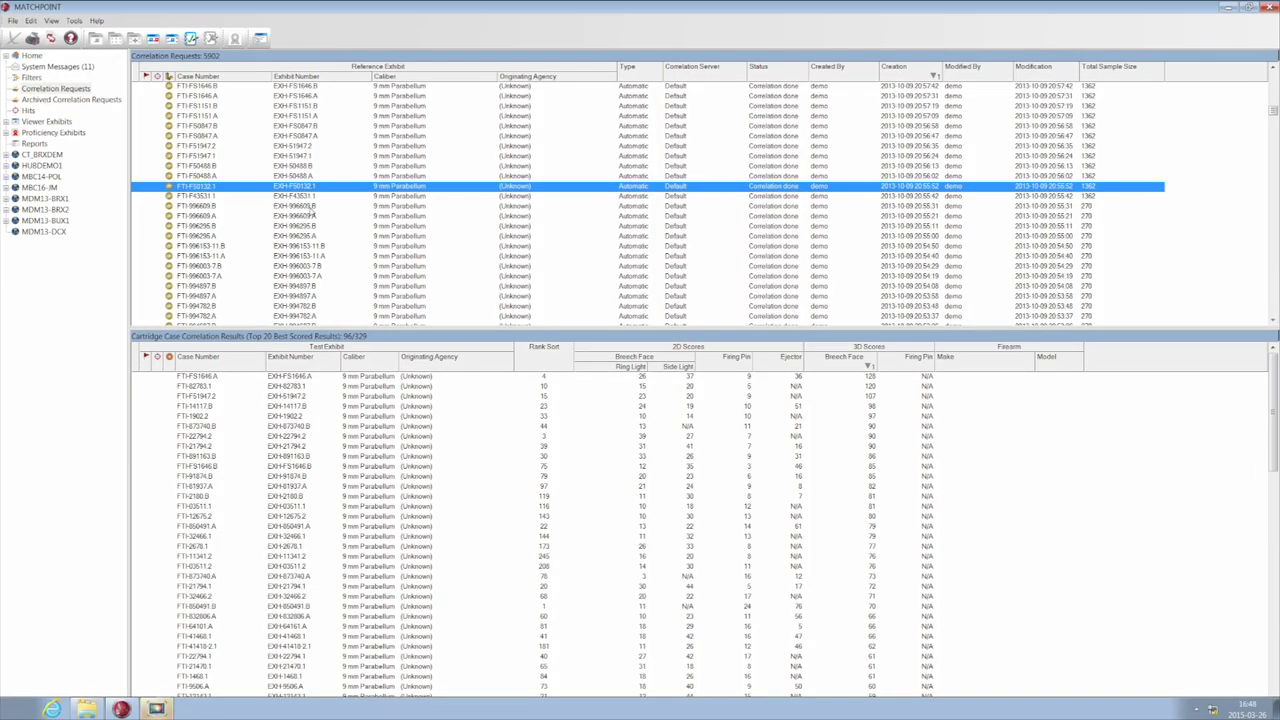
In MATCHPOINT, open EXH-996609.B beside its top breech face 3D result EXH-996609.A and move the test image toward the hairline.
left_click(313, 205)
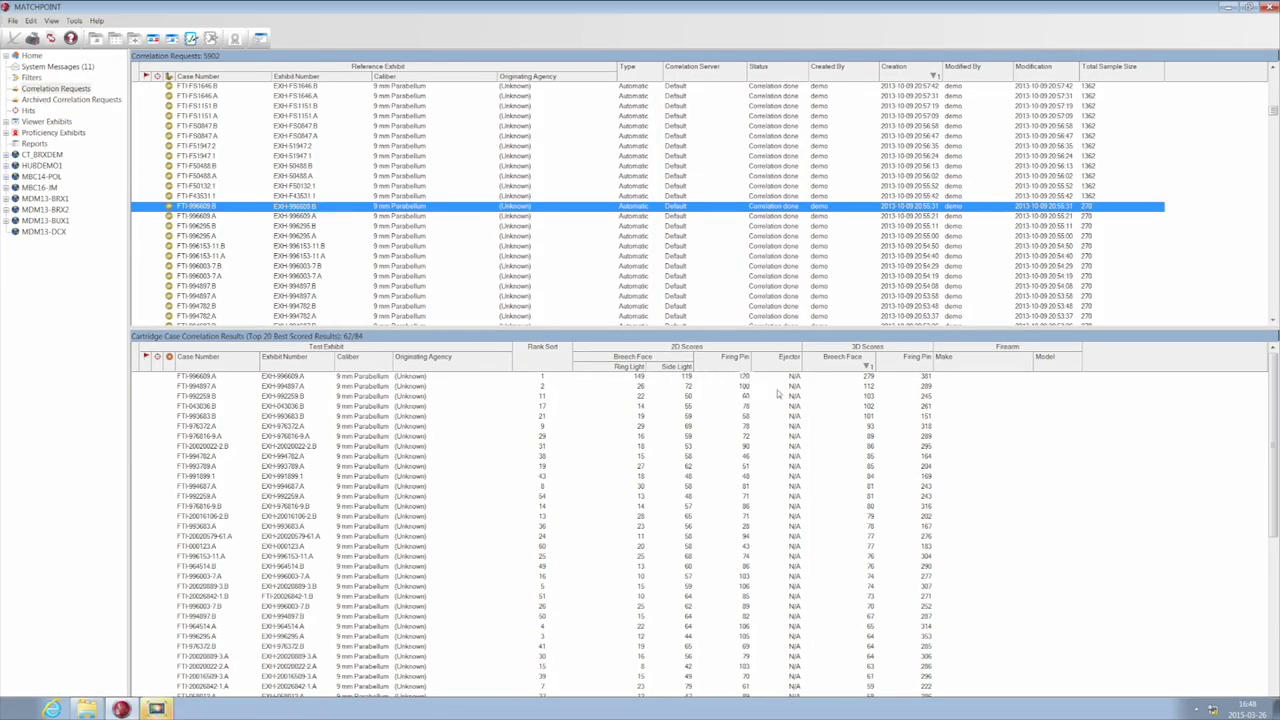
double_click(833, 375)
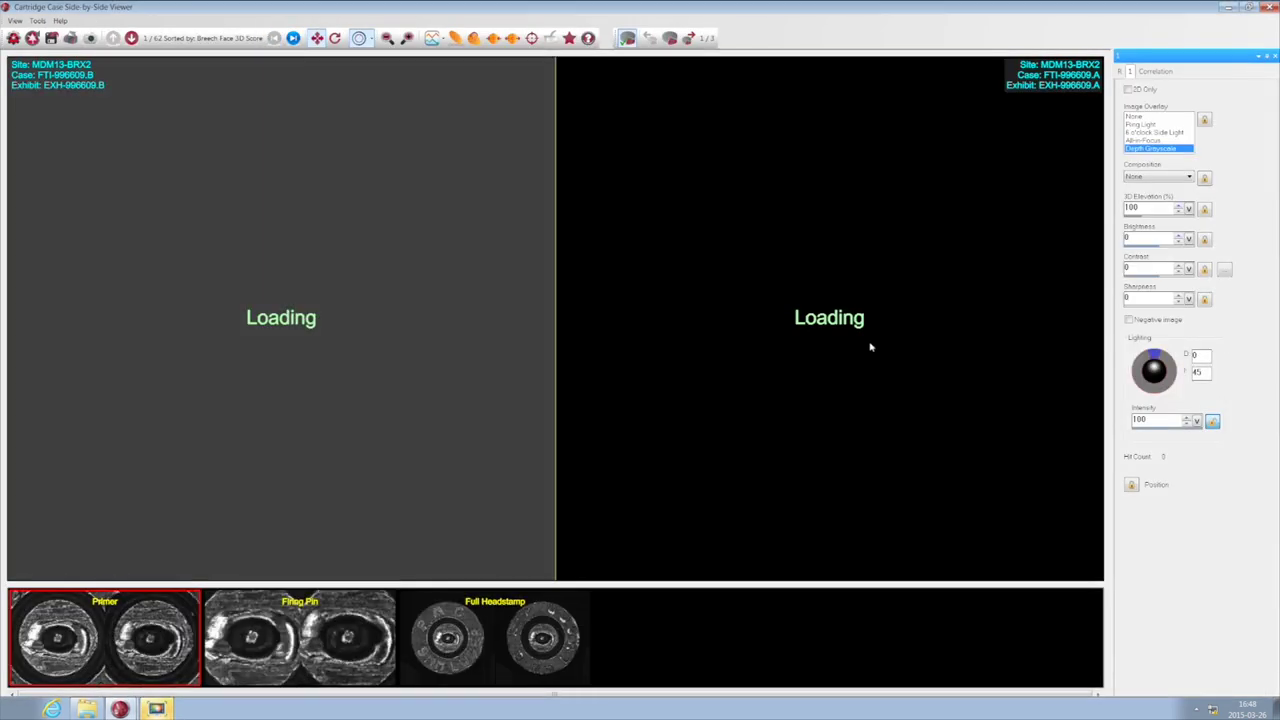
left_click(1150, 125)
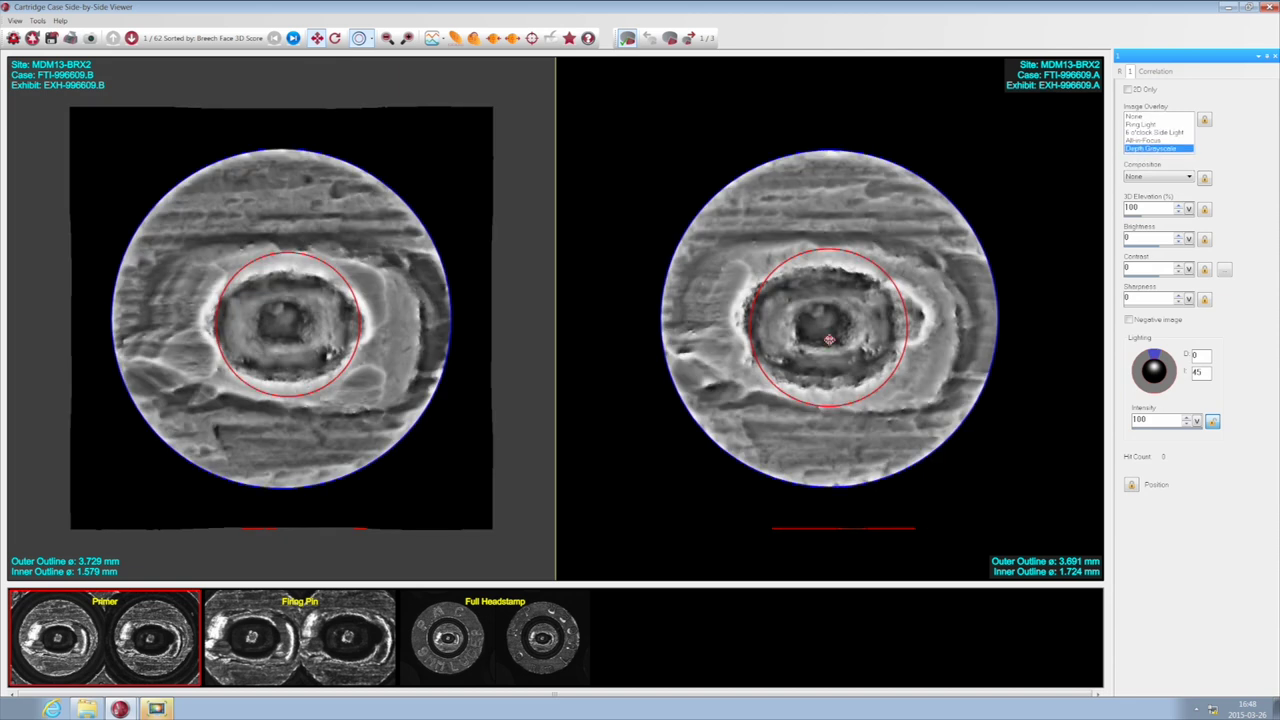
left_click_drag(800, 343, 689, 333)
Render both primers with Copper composition, tilt the surfaces and merge them at the hairline to compare the breech face marks.
left_click(1158, 176)
left_click(1140, 203)
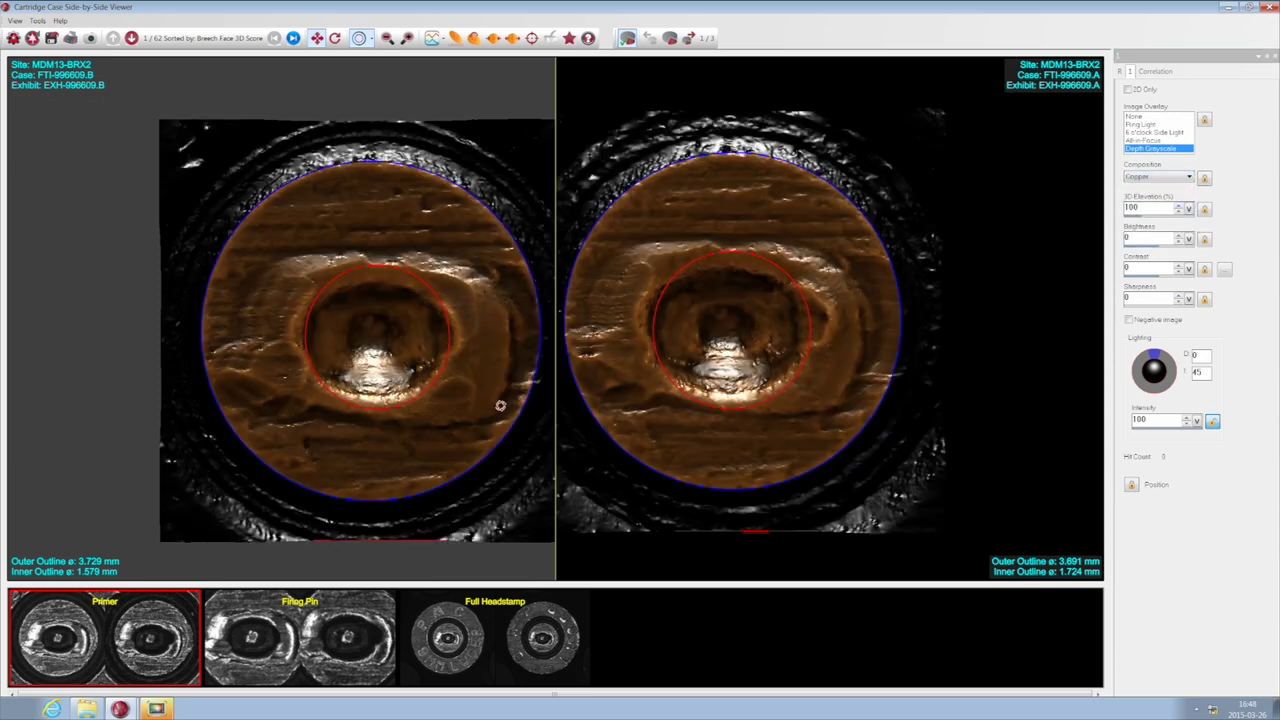
left_click_drag(430, 467, 457, 404)
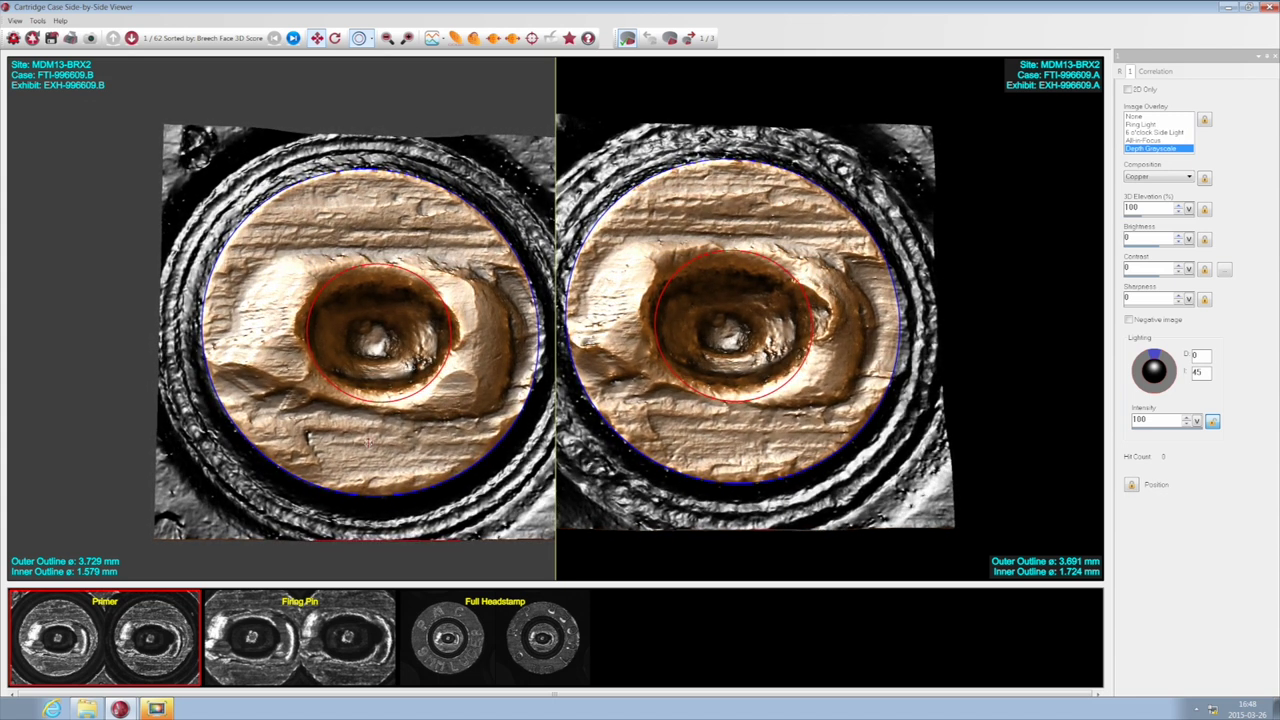
left_click_drag(367, 441, 650, 437)
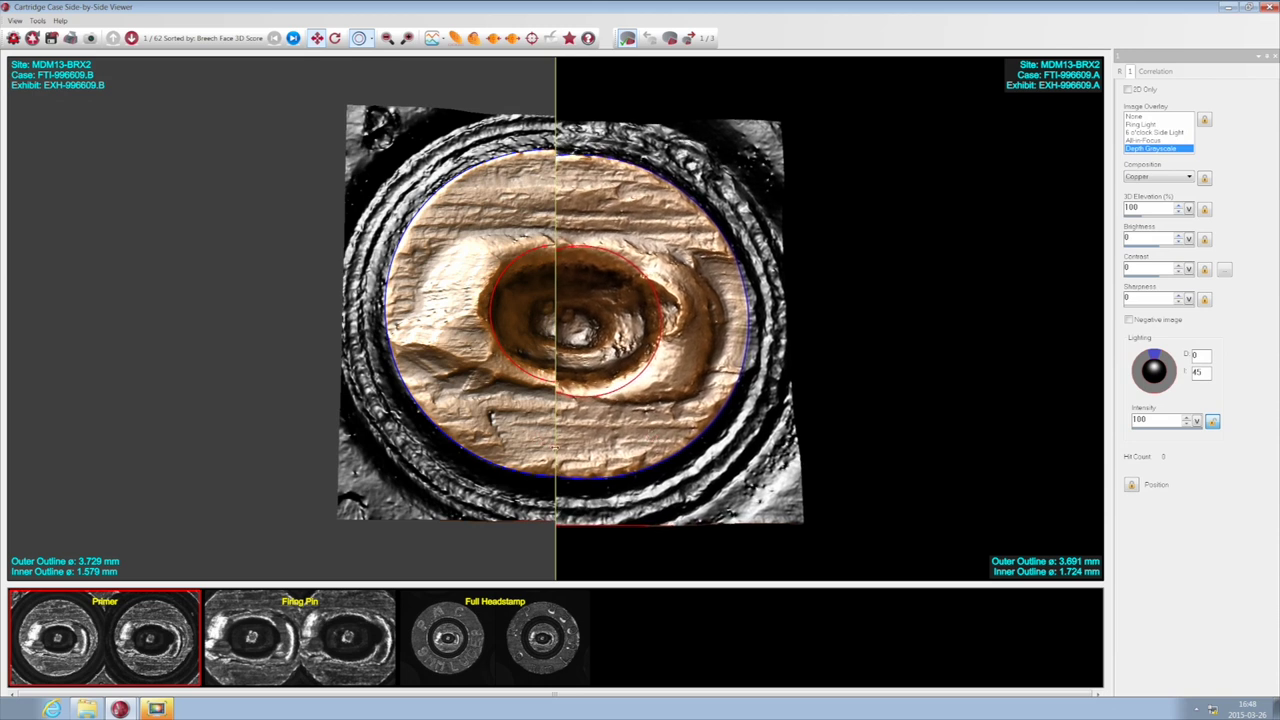
left_click_drag(556, 460, 659, 470)
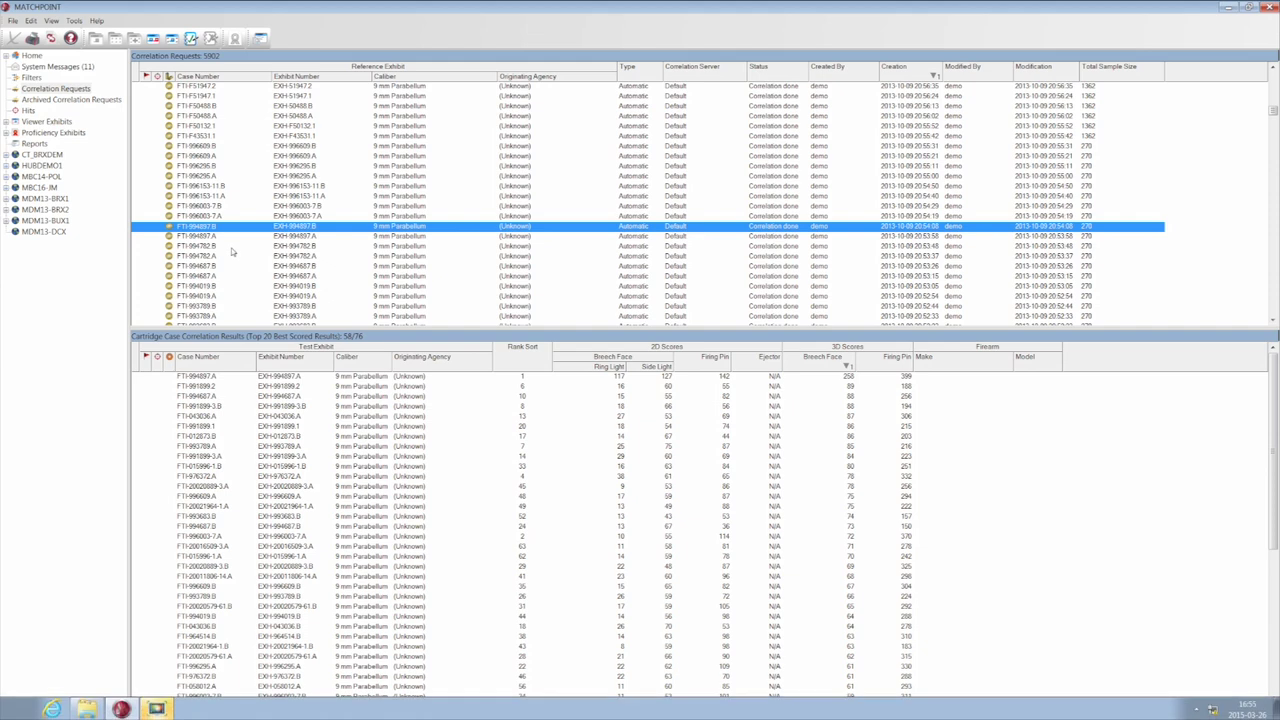
Open EXH-994782.B beside its top result EXH-994782.A, apply the Ring Light overlay and move the test image to the hairline.
left_click(231, 248)
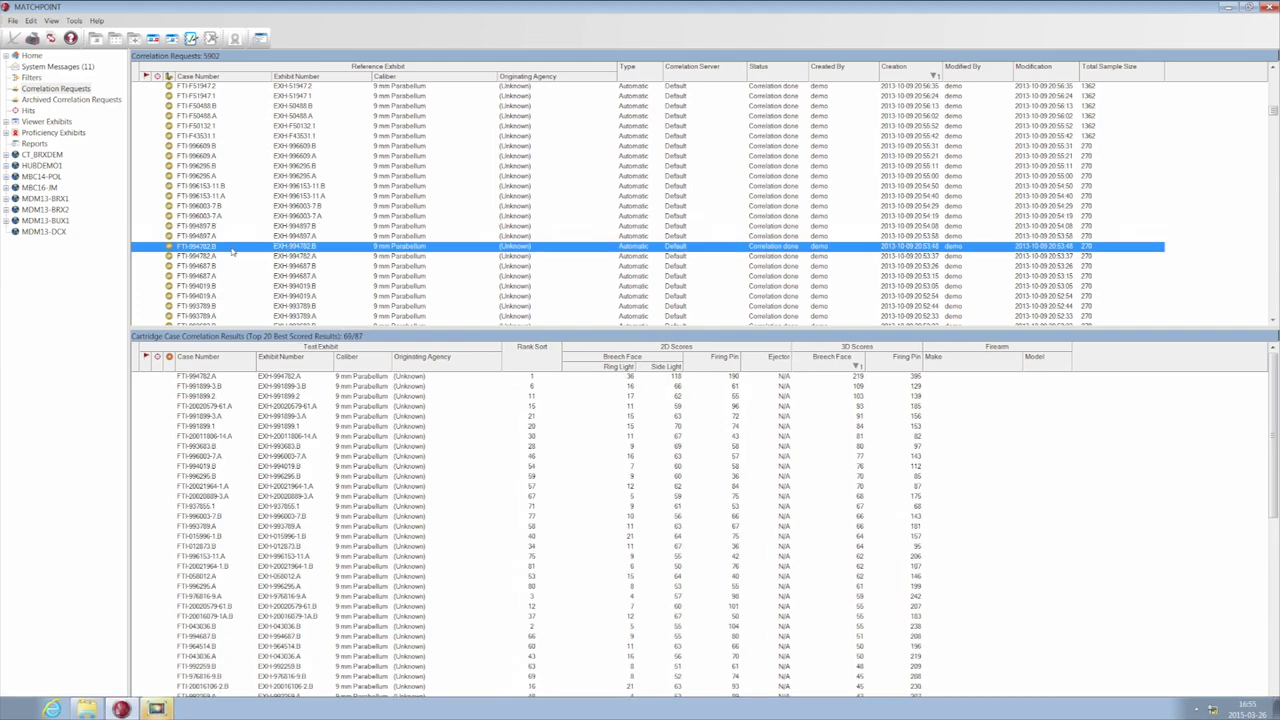
double_click(858, 378)
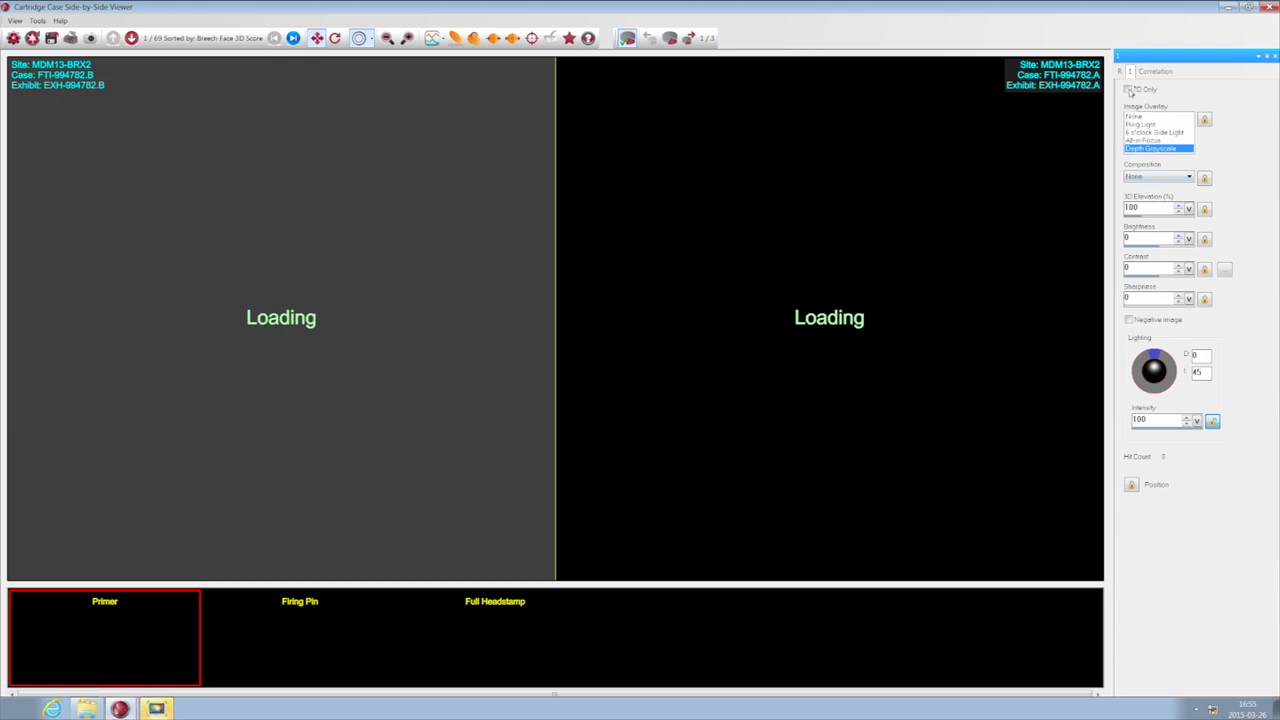
left_click(1143, 125)
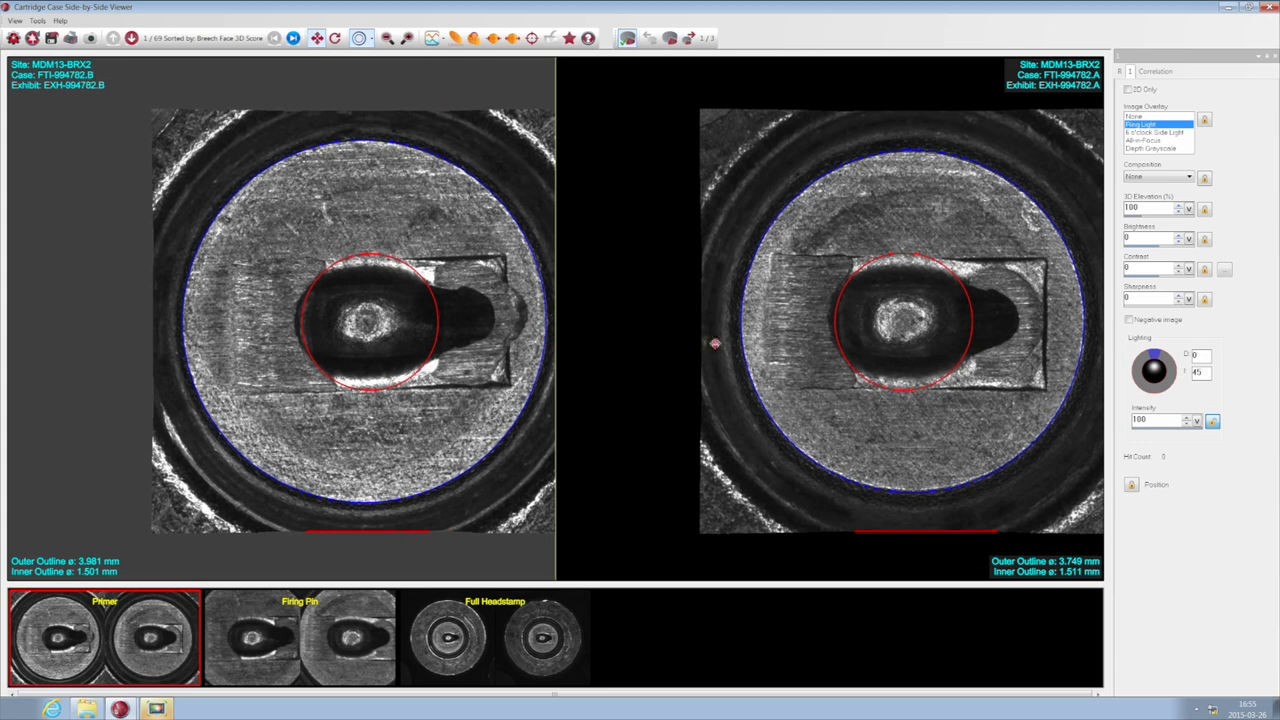
left_click_drag(739, 355, 580, 354)
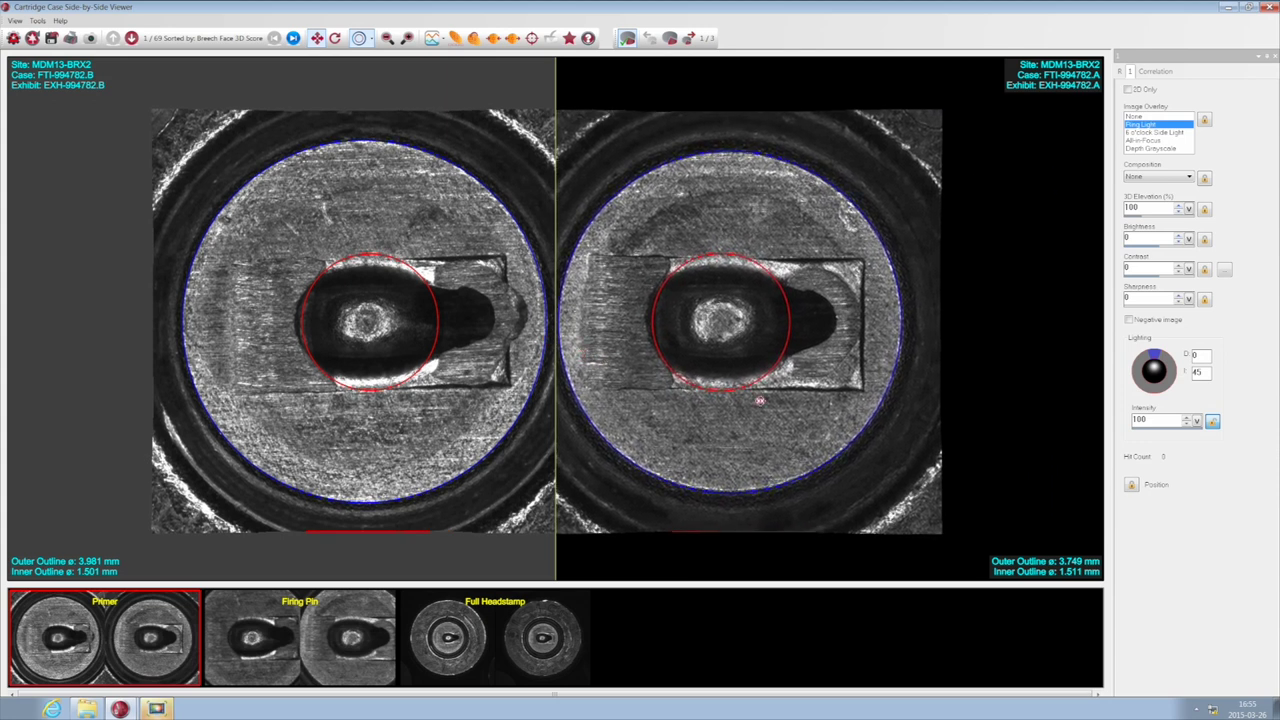
Show both primers with the Depth Grayscale overlay and Copper composition, and merge the tilted surfaces at the hairline.
left_click(1160, 148)
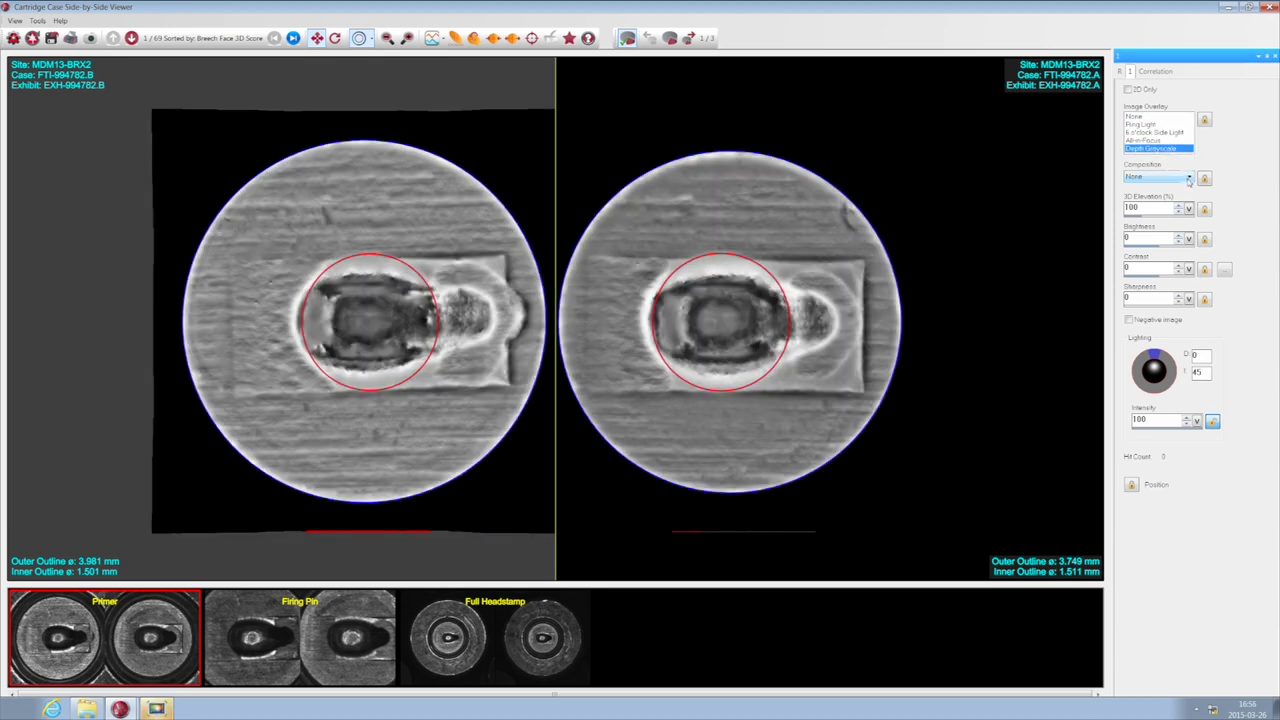
left_click(1189, 178)
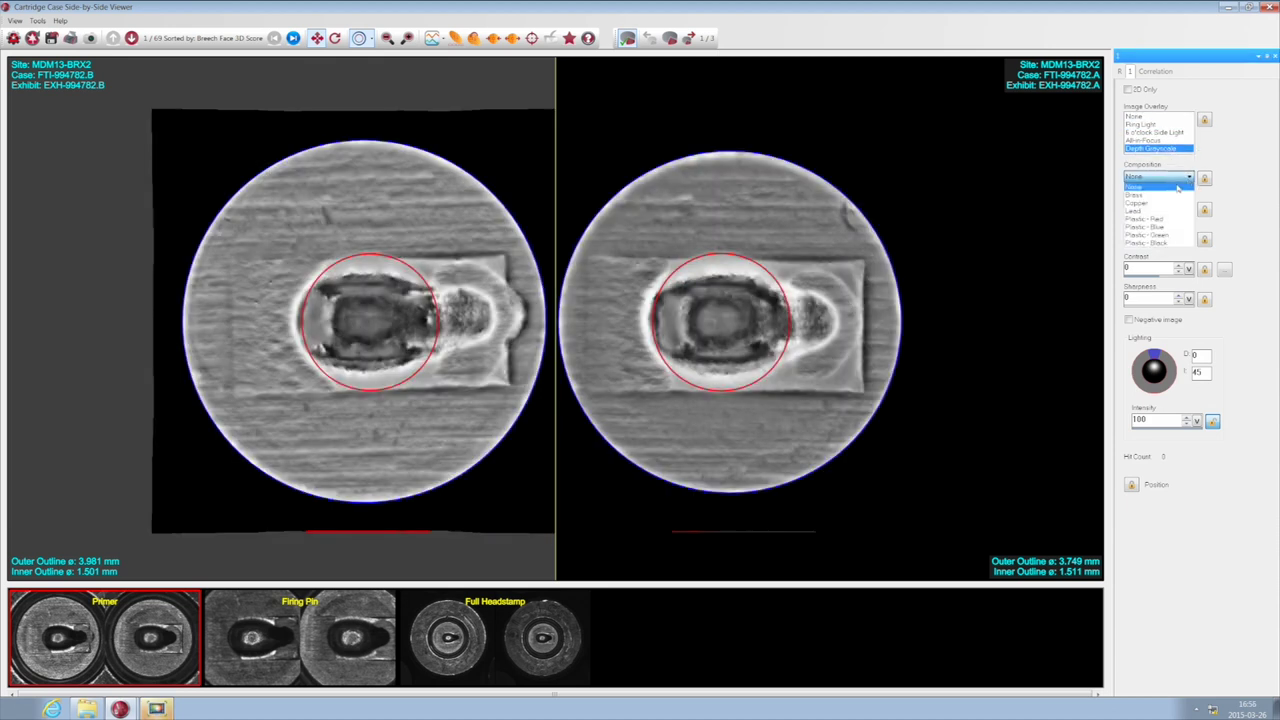
left_click(1151, 204)
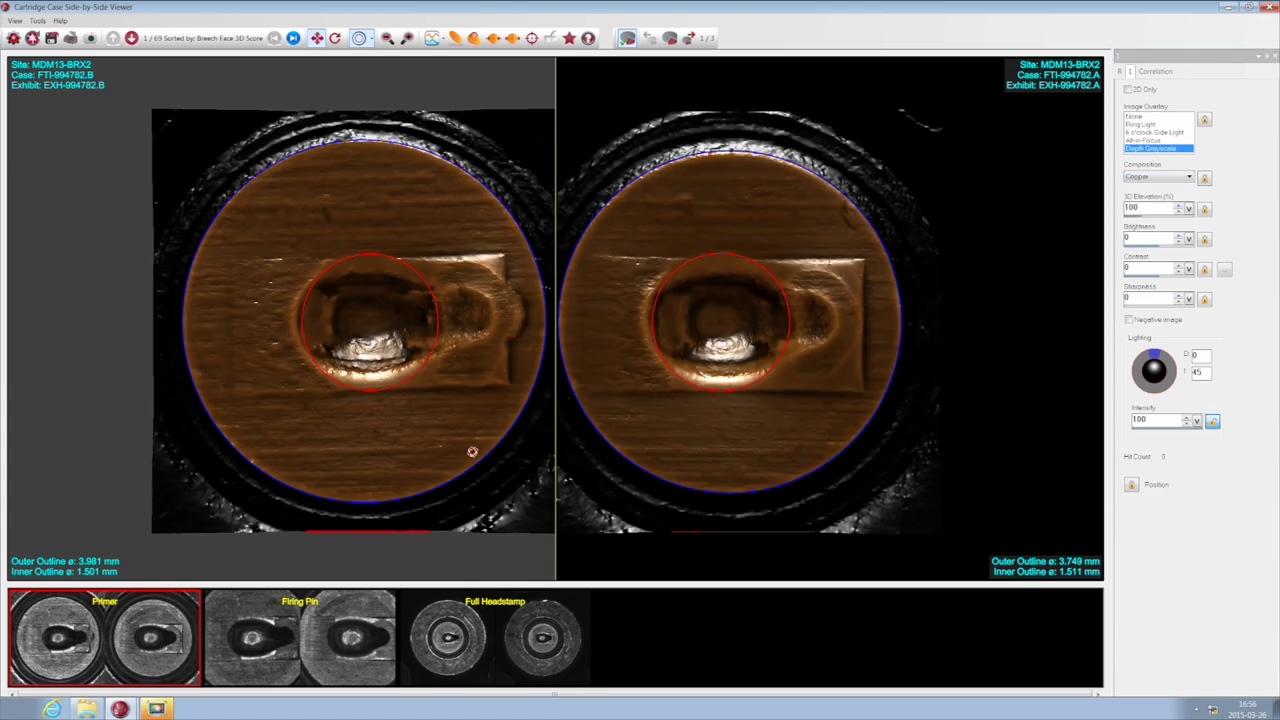
mouse_move(445, 472)
left_mouse_down()
mouse_move(431, 477)
mouse_move(440, 451)
mouse_move(428, 437)
mouse_move(478, 407)
mouse_move(523, 421)
left_mouse_up()
left_click_drag(757, 406, 577, 426)
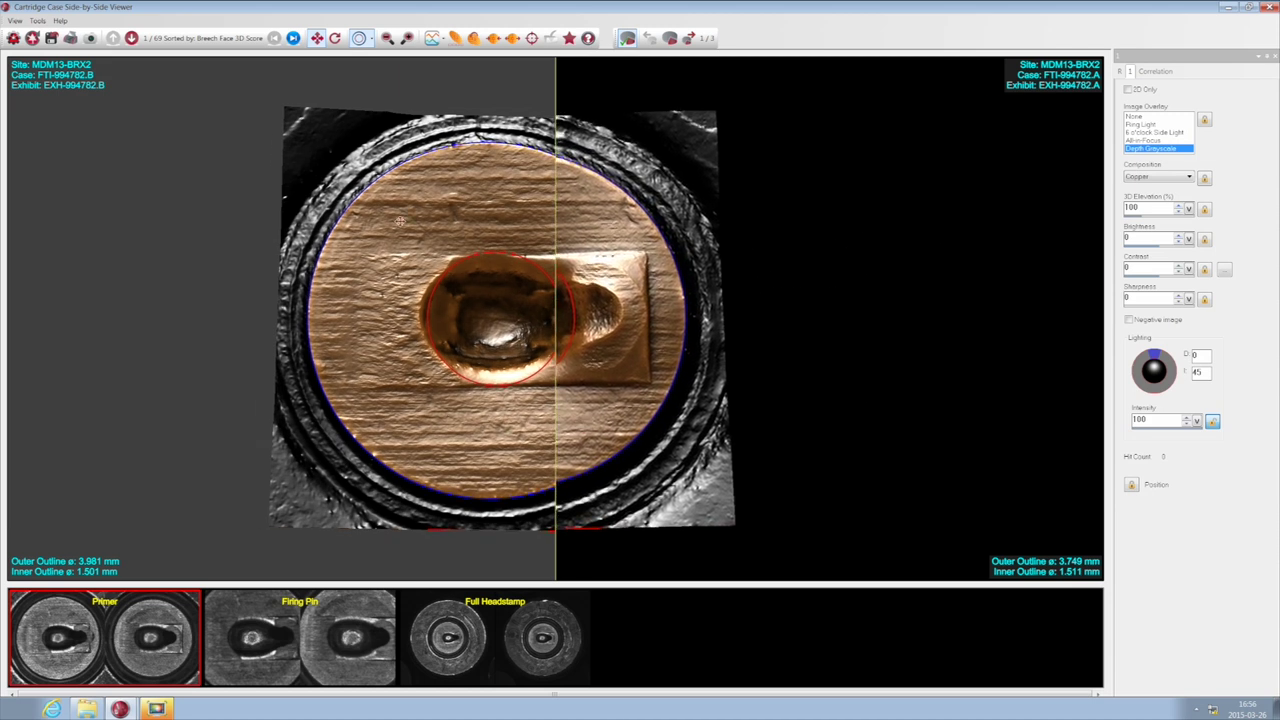
Enable Hairline Profiling, raise the lower profile limit to the rectangular aperture mark's upper edge, and fine-tune the hairline position.
left_click(445, 42)
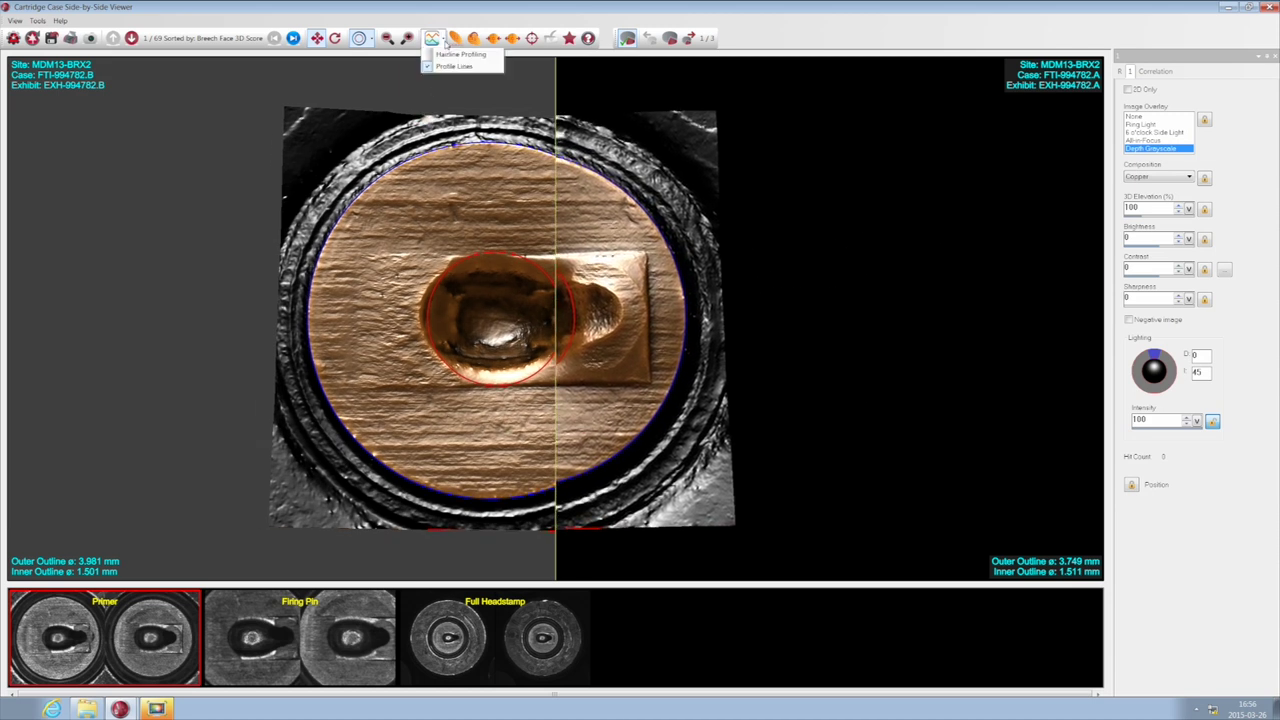
left_click(446, 54)
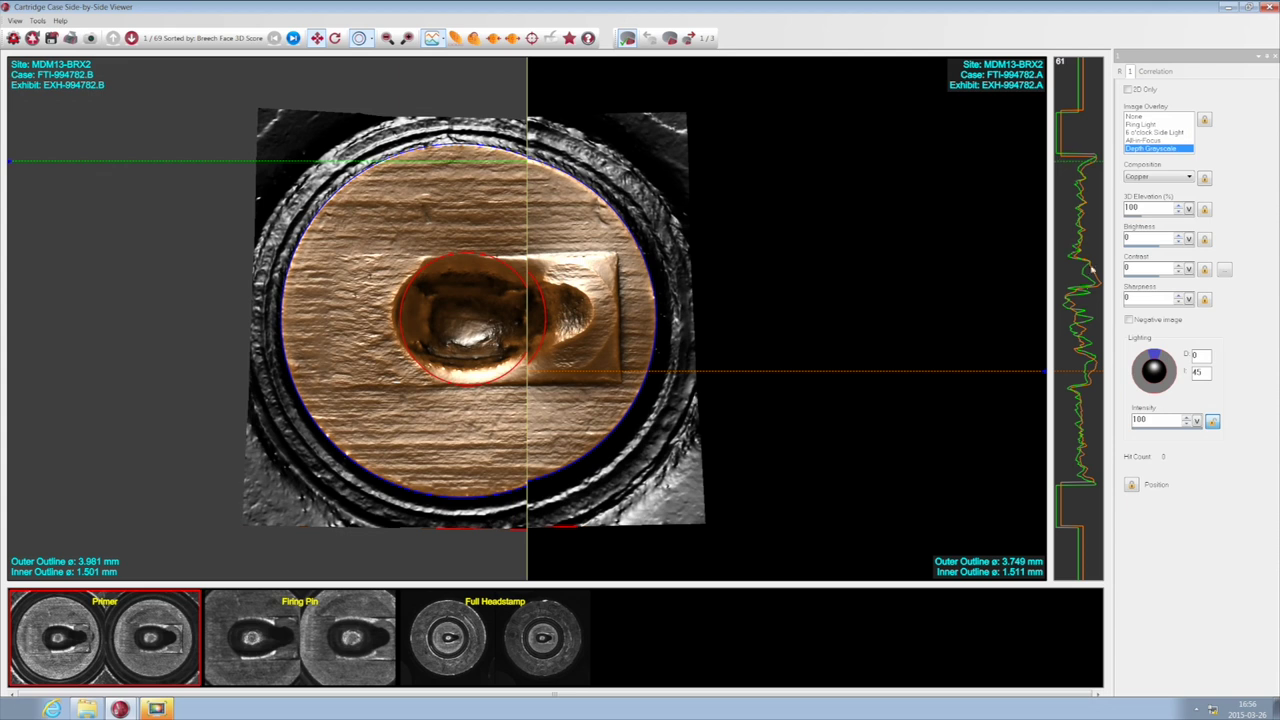
left_click_drag(1073, 371, 1067, 256)
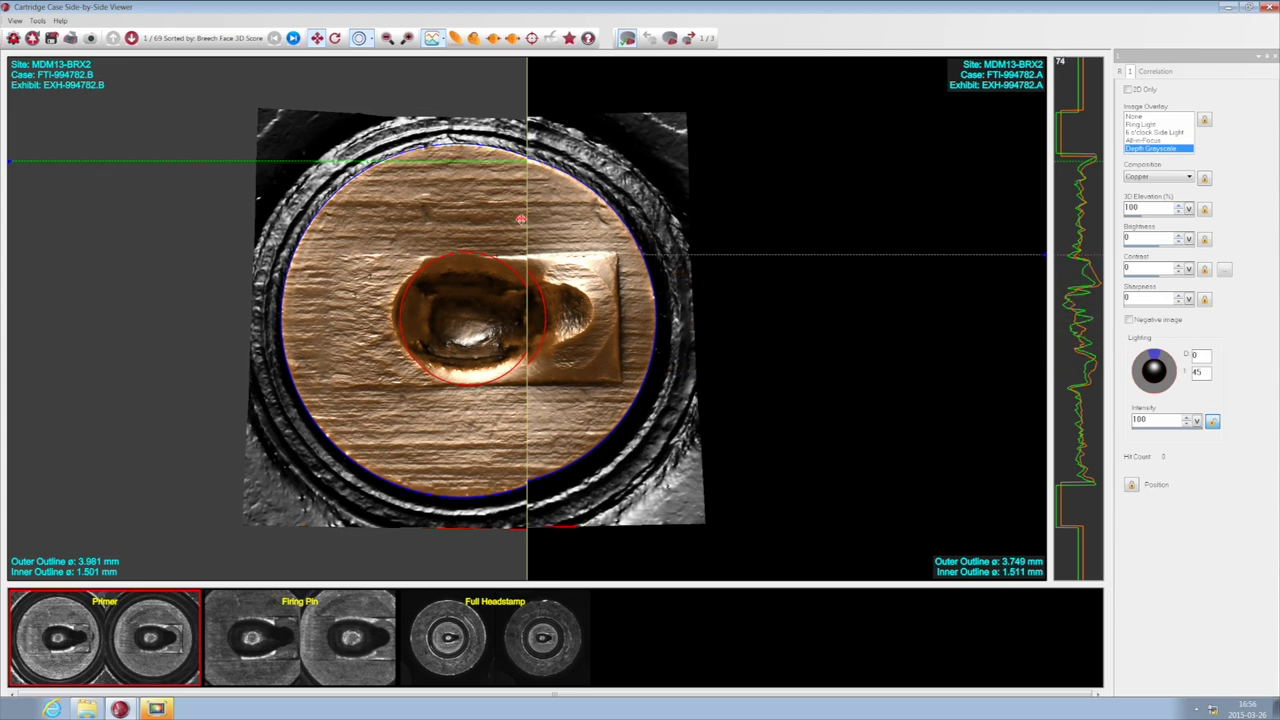
left_click_drag(528, 220, 530, 249)
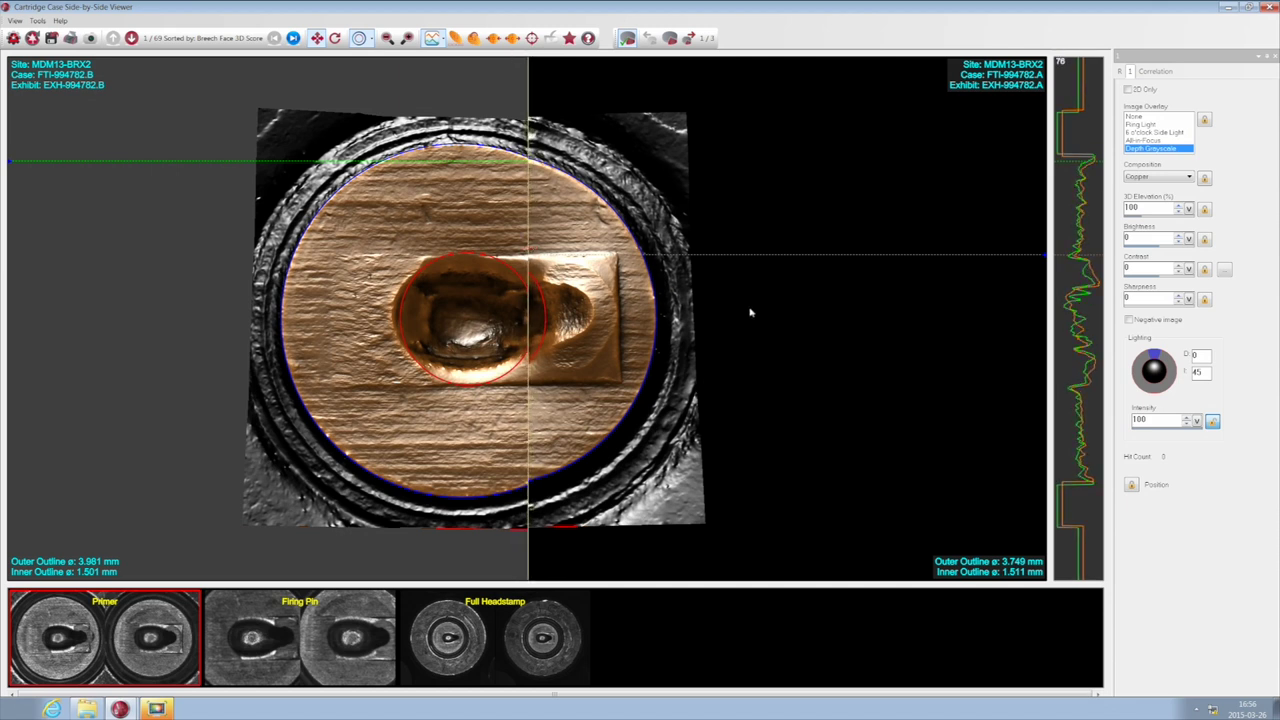